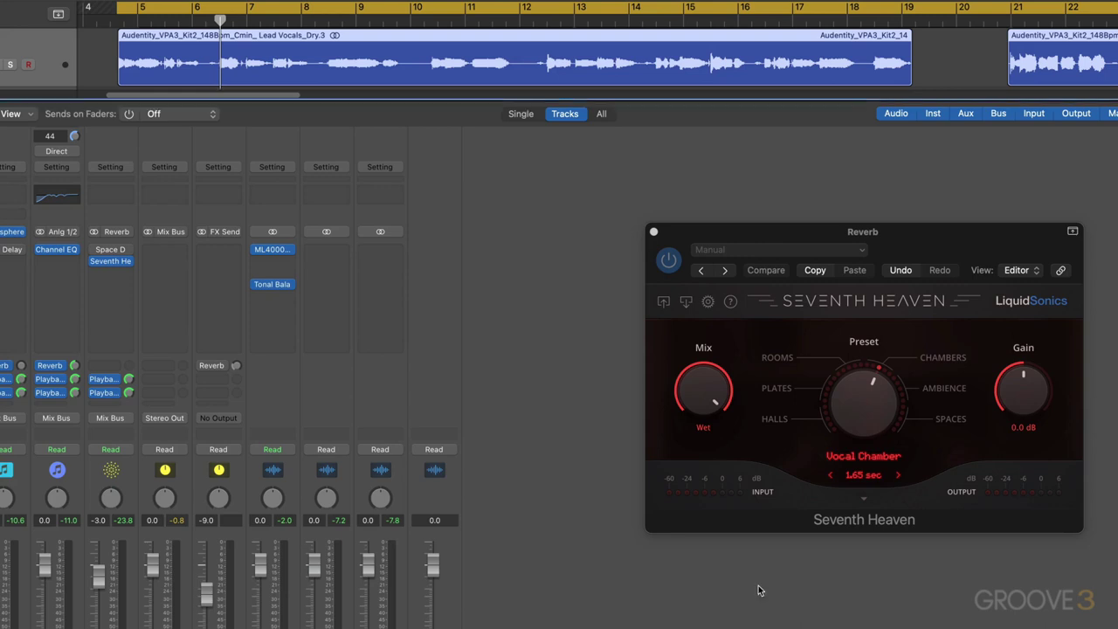
- Bring Seventh Heaven's window forward and briefly expand, then collapse, the advanced controls
{"action": "left_click", "coordinate": [790, 235]}
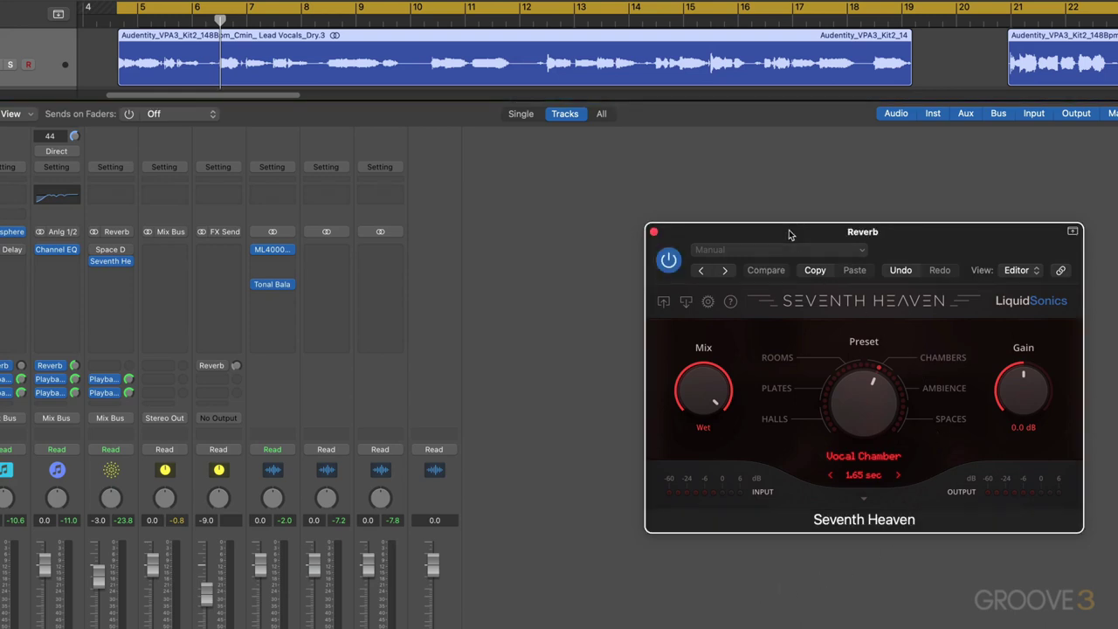
{"action": "left_click", "coordinate": [864, 502]}
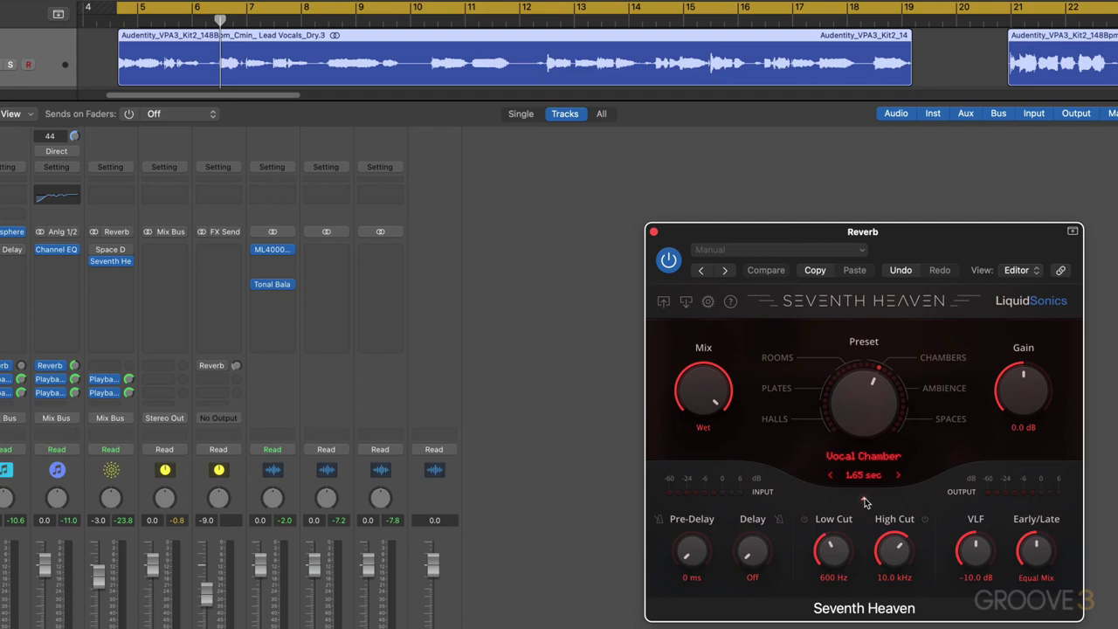
{"action": "left_click", "coordinate": [864, 502]}
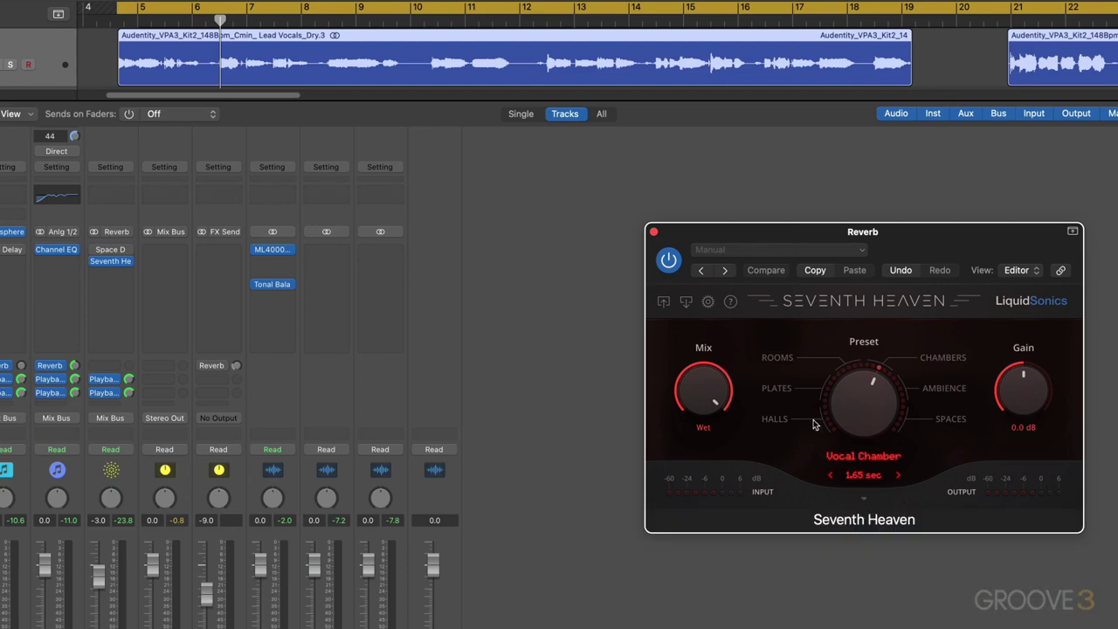
- Show the settings menu's Presets options: Chambers initial preset, Low / High Cut held
{"action": "left_click", "coordinate": [709, 303]}
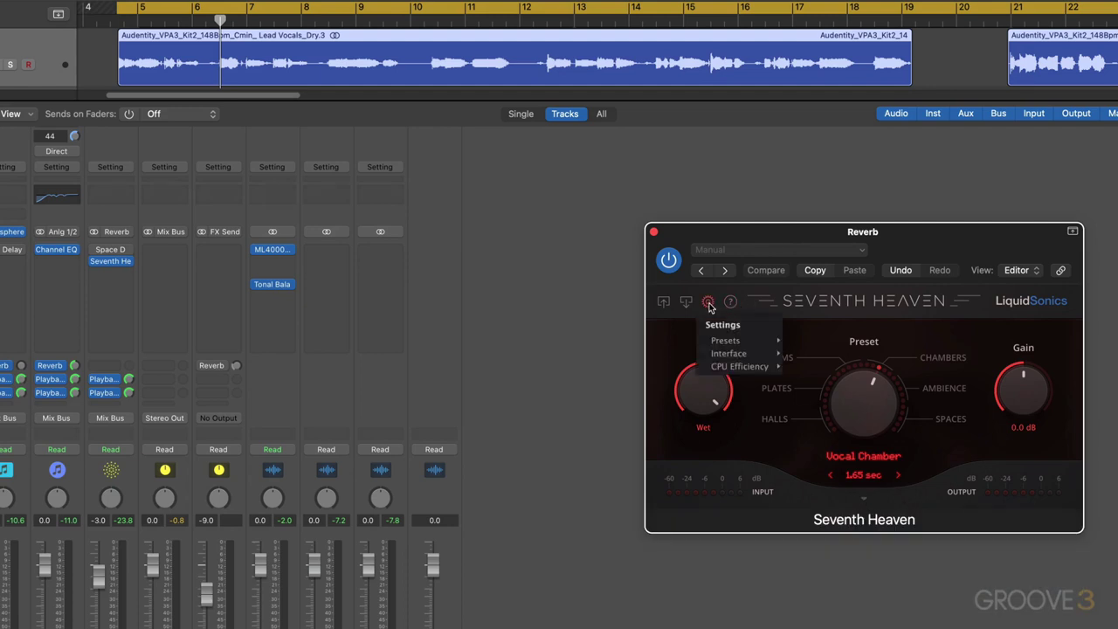
{"action": "mouse_move", "coordinate": [723, 341]}
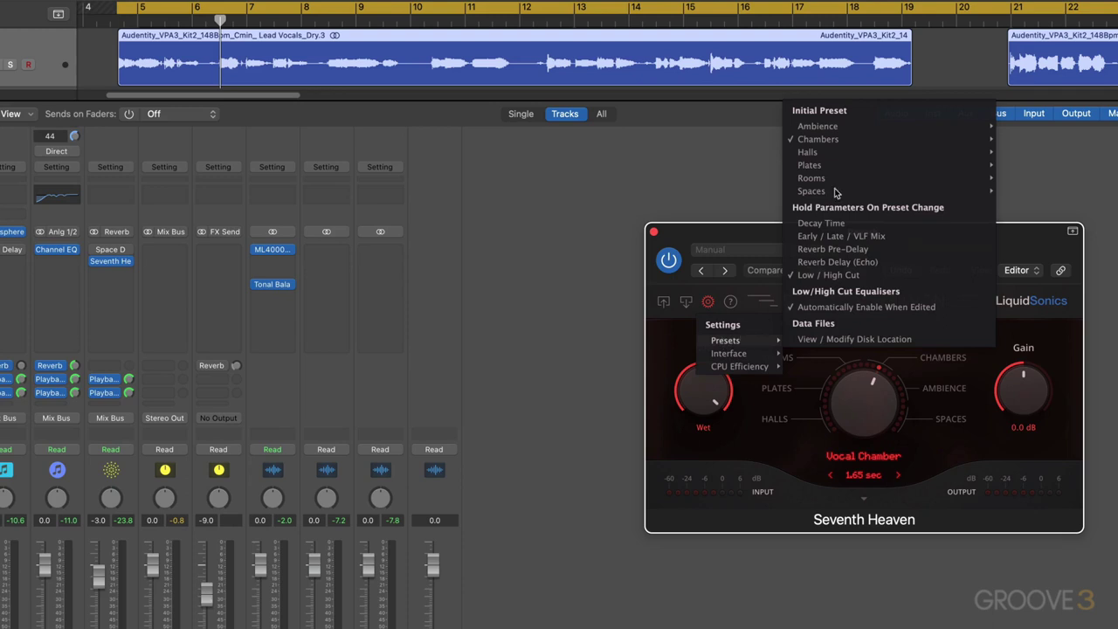
{"action": "mouse_move", "coordinate": [819, 142]}
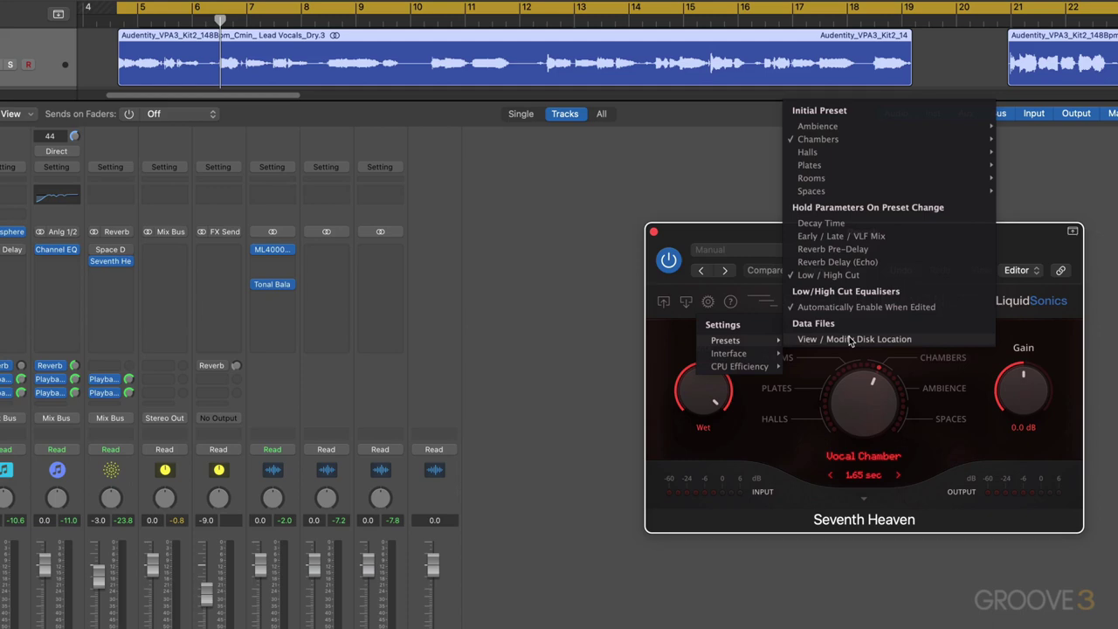
- Reveal the preset data path …/LiquidSonics/Seventh Heaven/Data and its Preset Folder options
{"action": "left_click", "coordinate": [850, 339]}
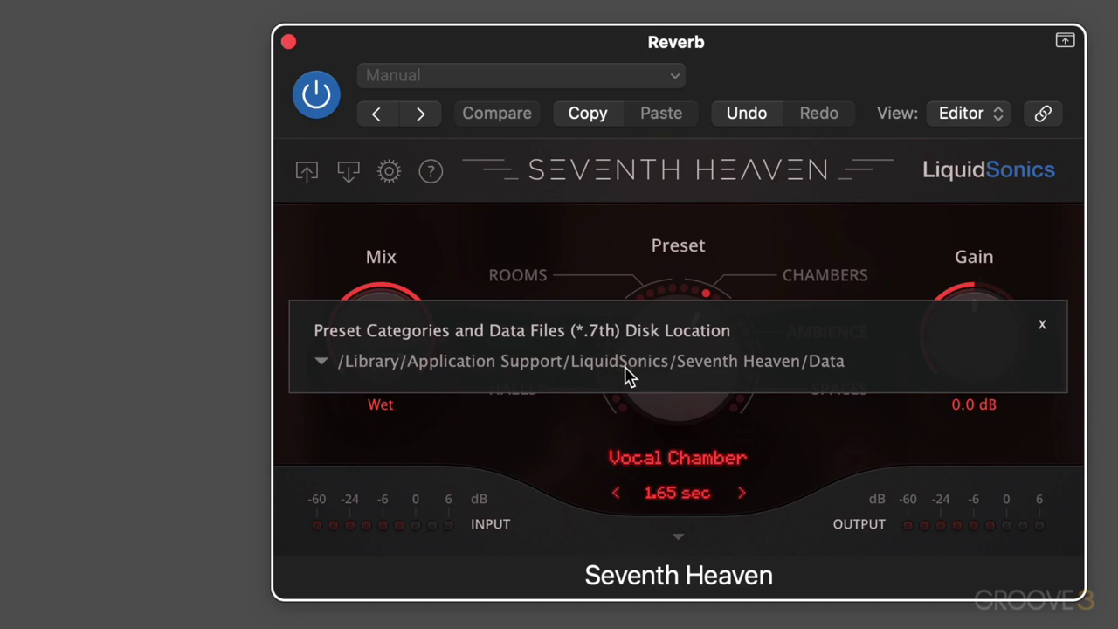
{"action": "left_click", "coordinate": [322, 363]}
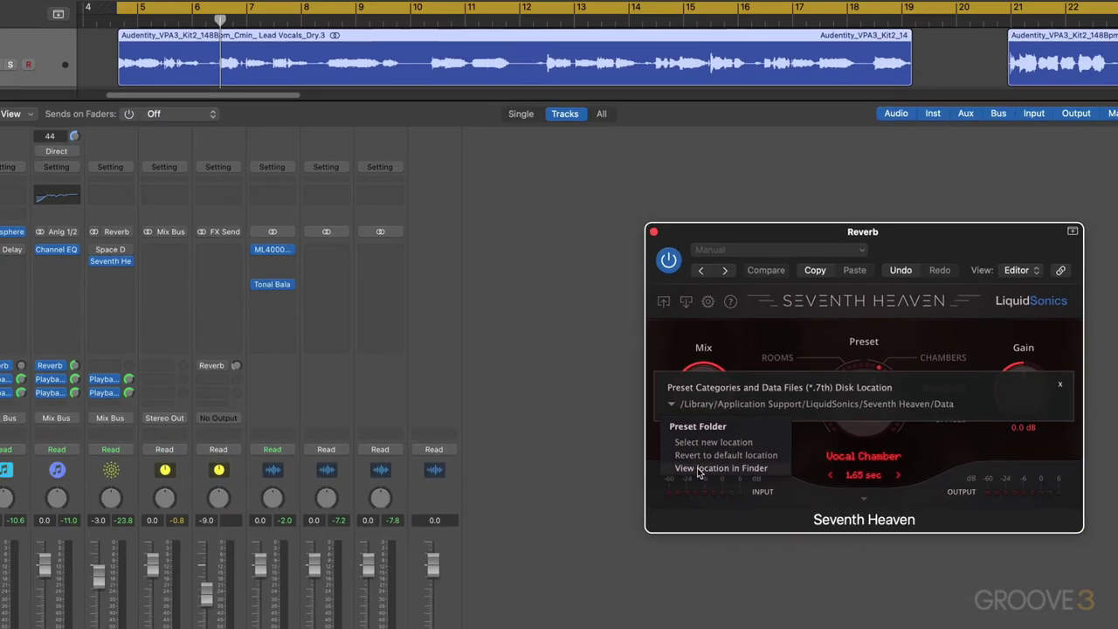
- Browse the Data folder (Ambience1 through Spaces1, System) in Finder column view, then close Finder
{"action": "left_click", "coordinate": [385, 480]}
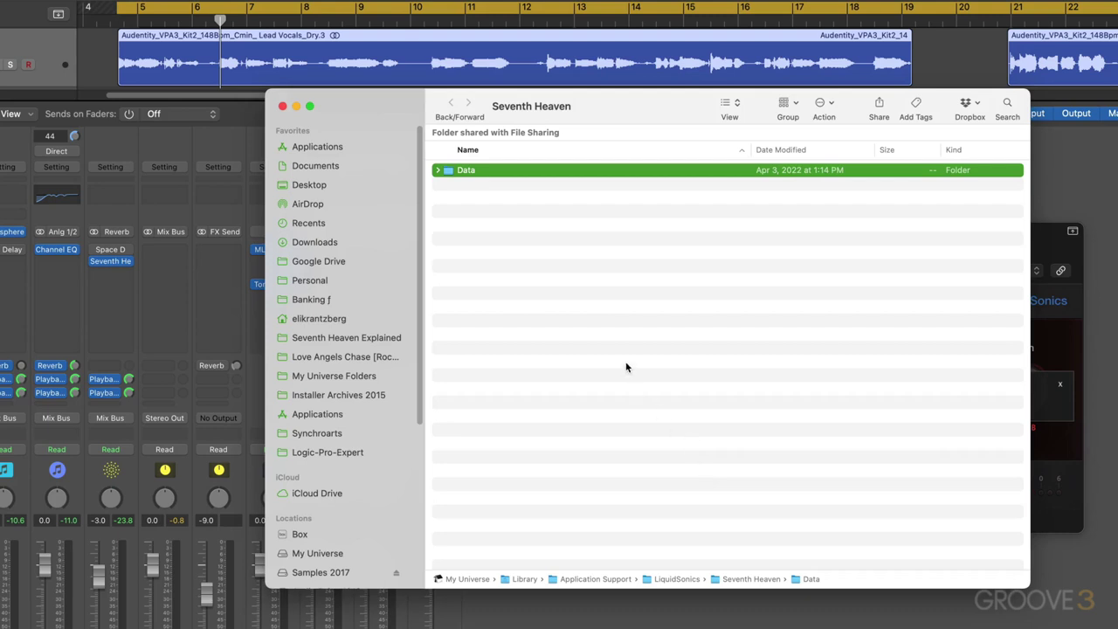
{"action": "key", "text": "super+3"}
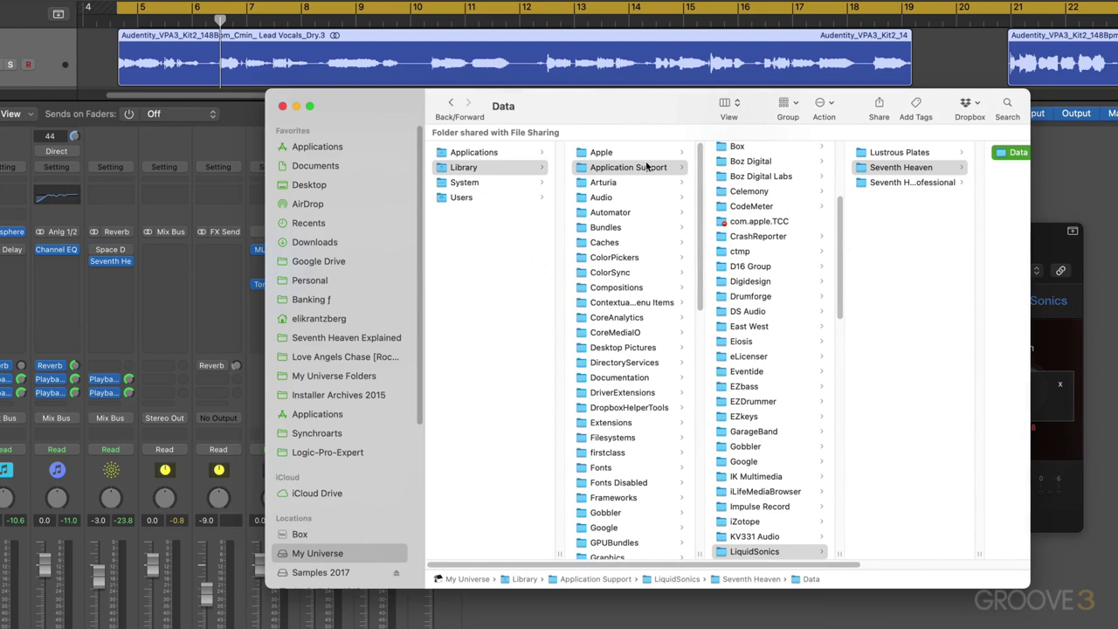
{"action": "scroll", "coordinate": [888, 180], "scroll_direction": "right", "scroll_amount": 5}
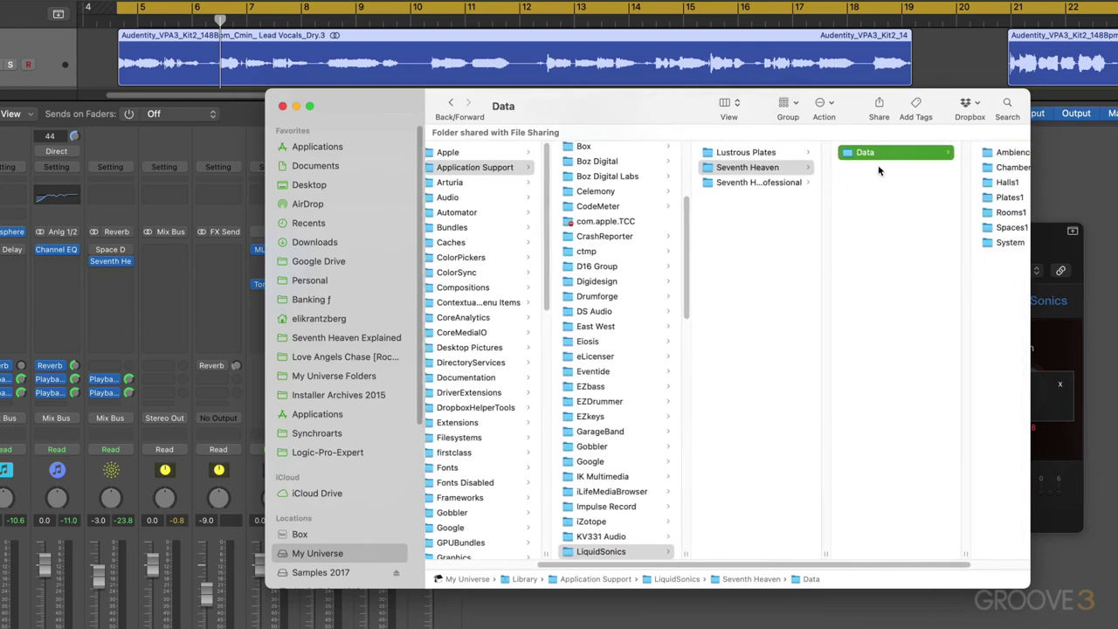
{"action": "left_click", "coordinate": [284, 106]}
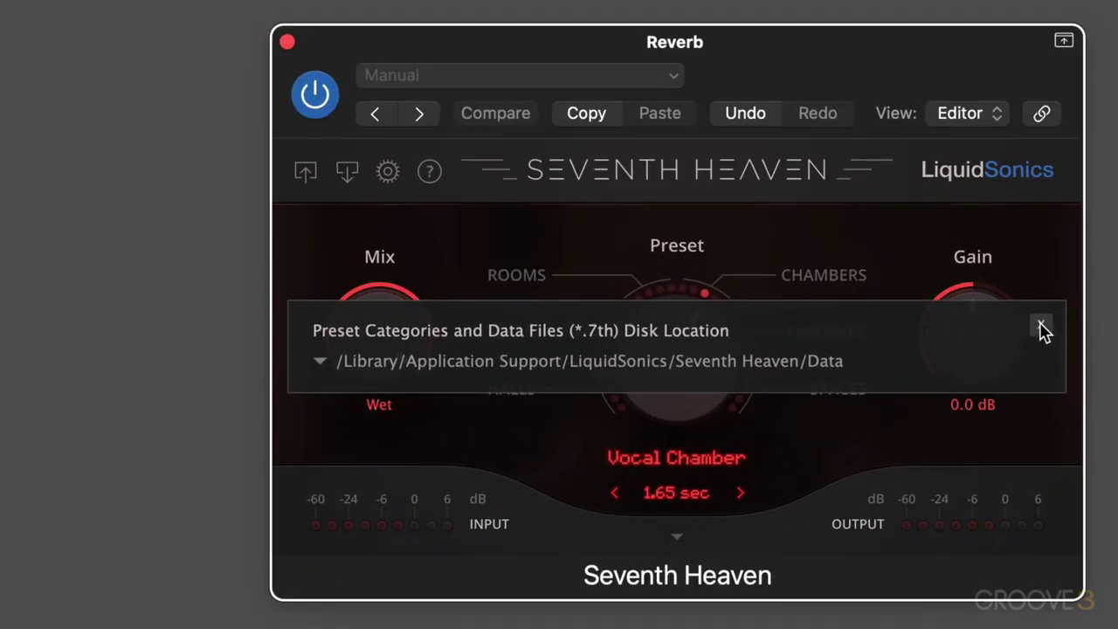
- Close the disk-location panel and check the settings menu's Interface options without changes
{"action": "left_click", "coordinate": [1060, 384]}
{"action": "left_click", "coordinate": [389, 173]}
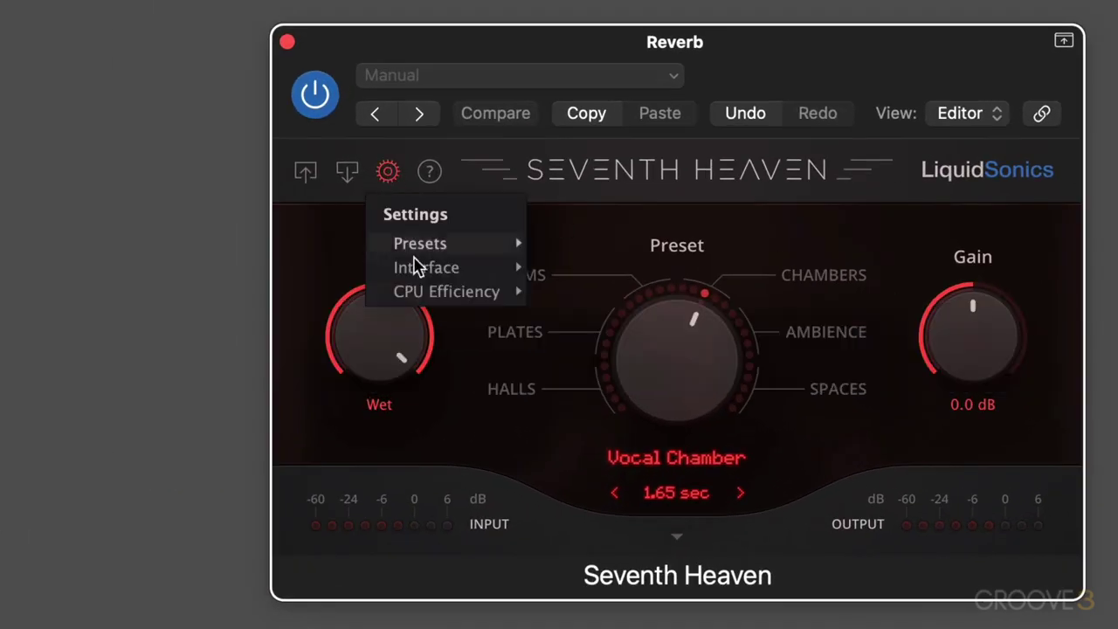
{"action": "mouse_move", "coordinate": [419, 273]}
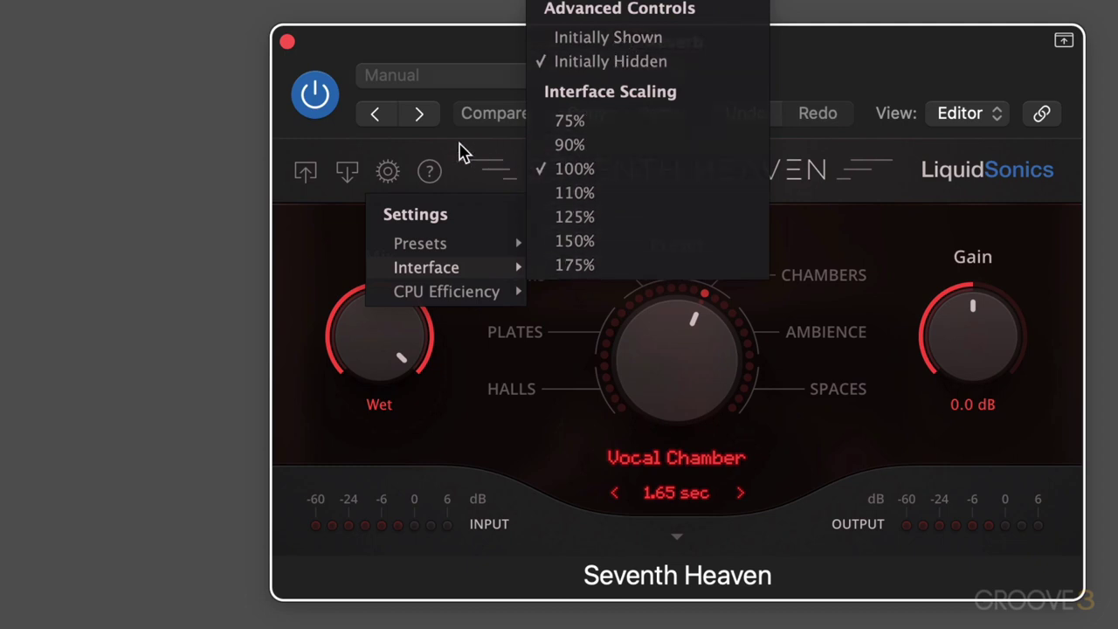
{"action": "left_click", "coordinate": [461, 151]}
- Turn Interactive Assistance help tips on, try them, then switch them back off
{"action": "left_click", "coordinate": [430, 172]}
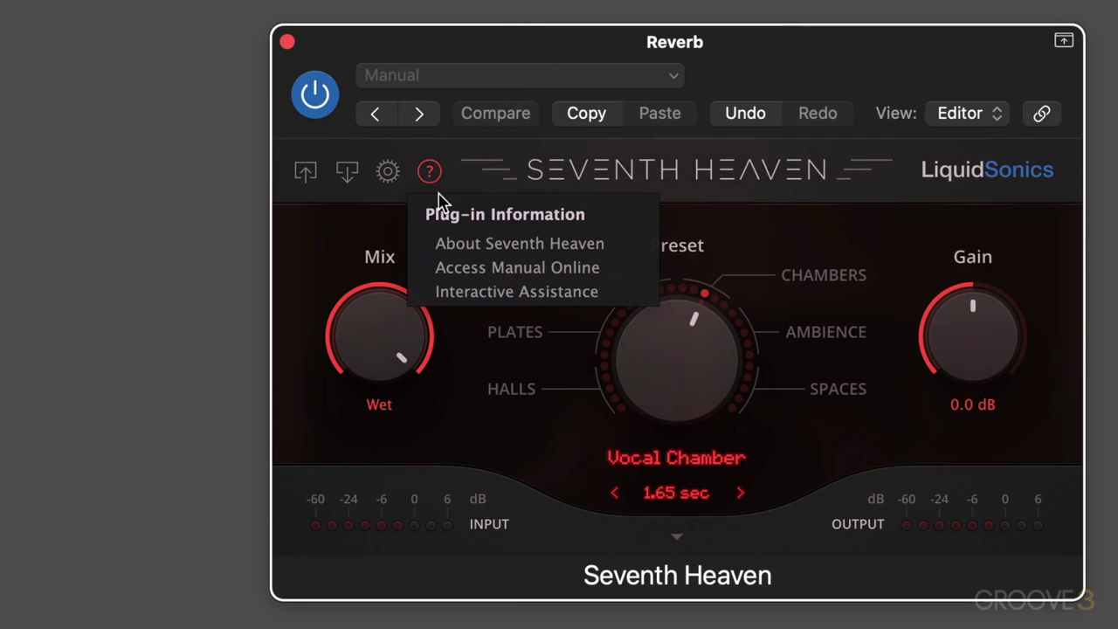
{"action": "left_click", "coordinate": [502, 304]}
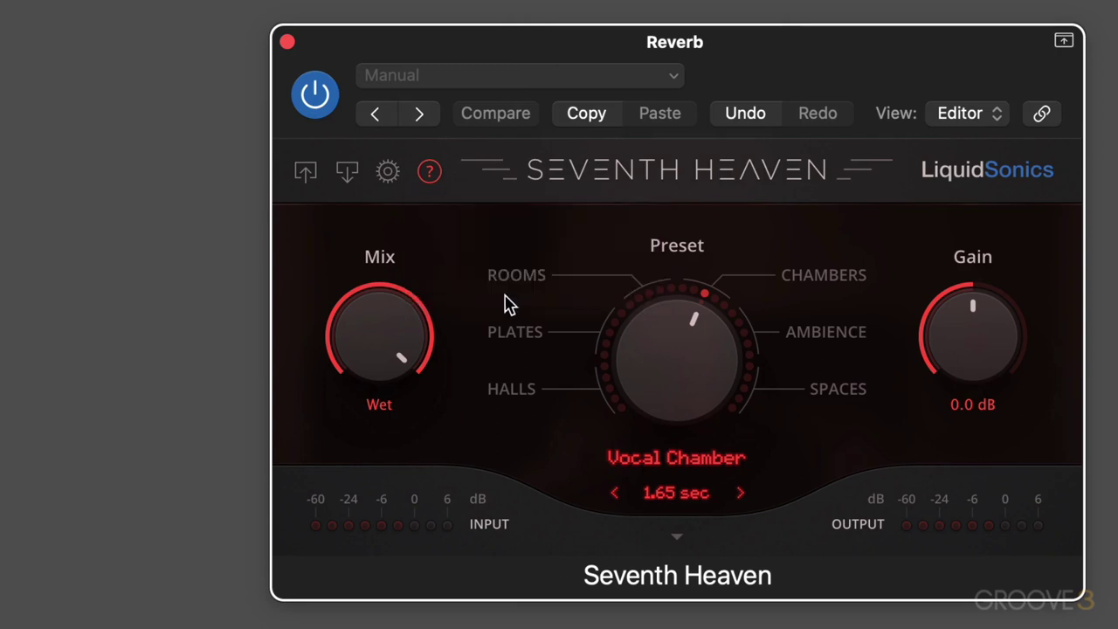
{"action": "mouse_move", "coordinate": [381, 346]}
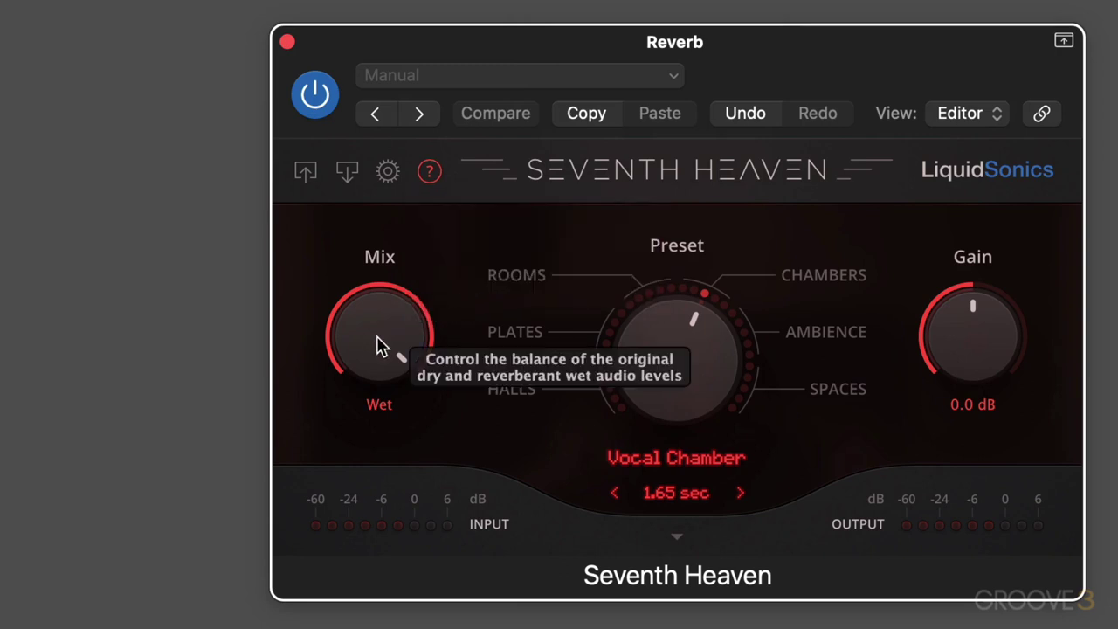
{"action": "mouse_move", "coordinate": [681, 350]}
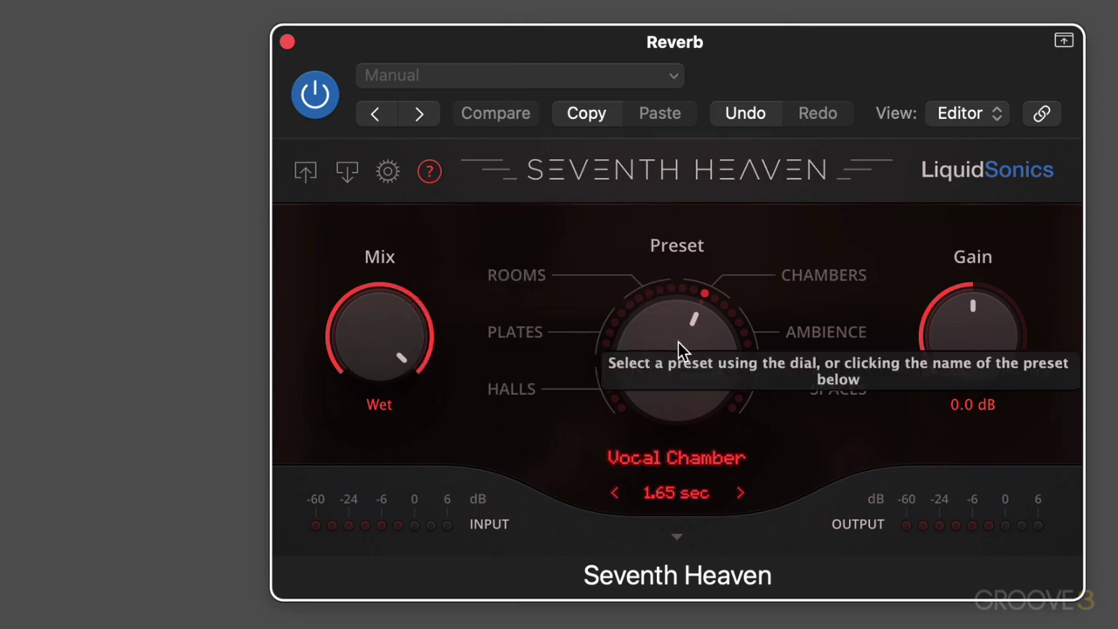
{"action": "left_click", "coordinate": [429, 172]}
{"action": "left_click", "coordinate": [463, 297]}
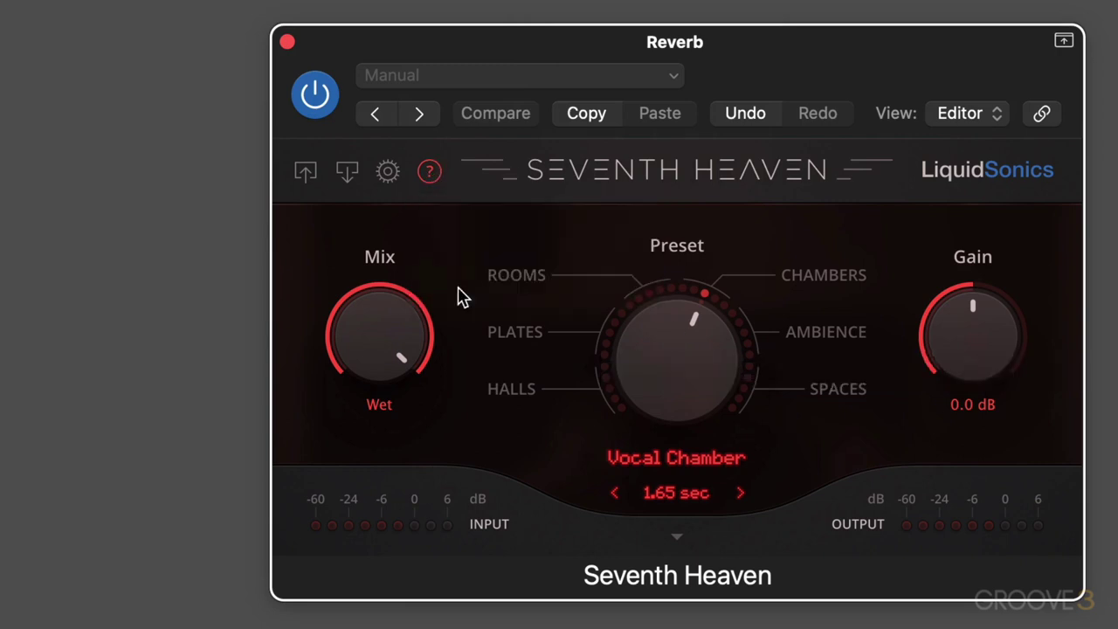
{"action": "left_click", "coordinate": [433, 178]}
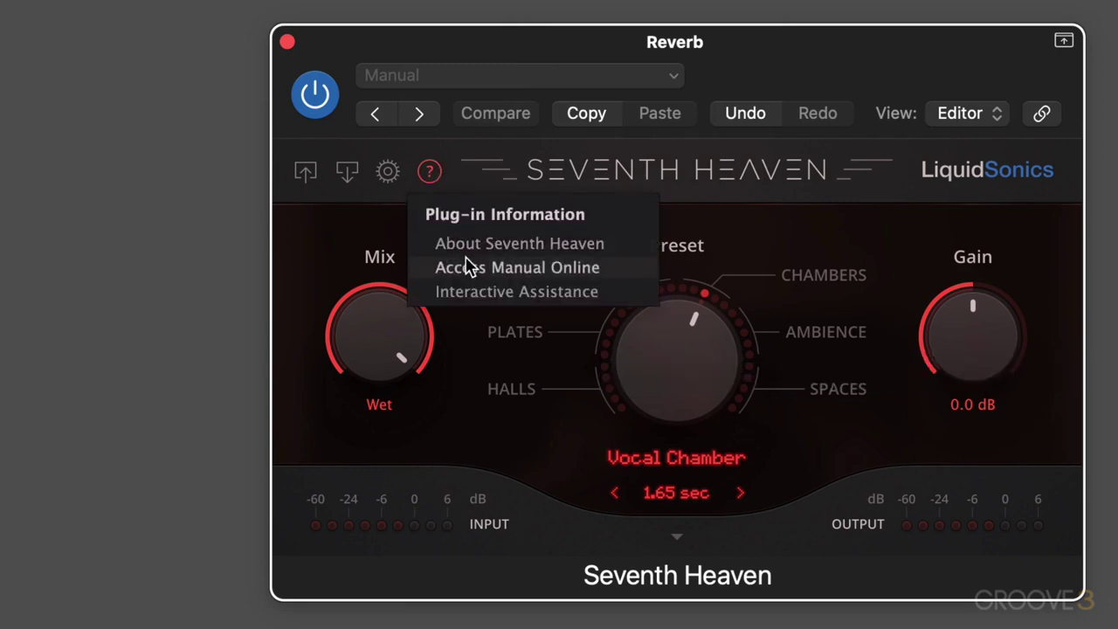
{"action": "left_click", "coordinate": [381, 206]}
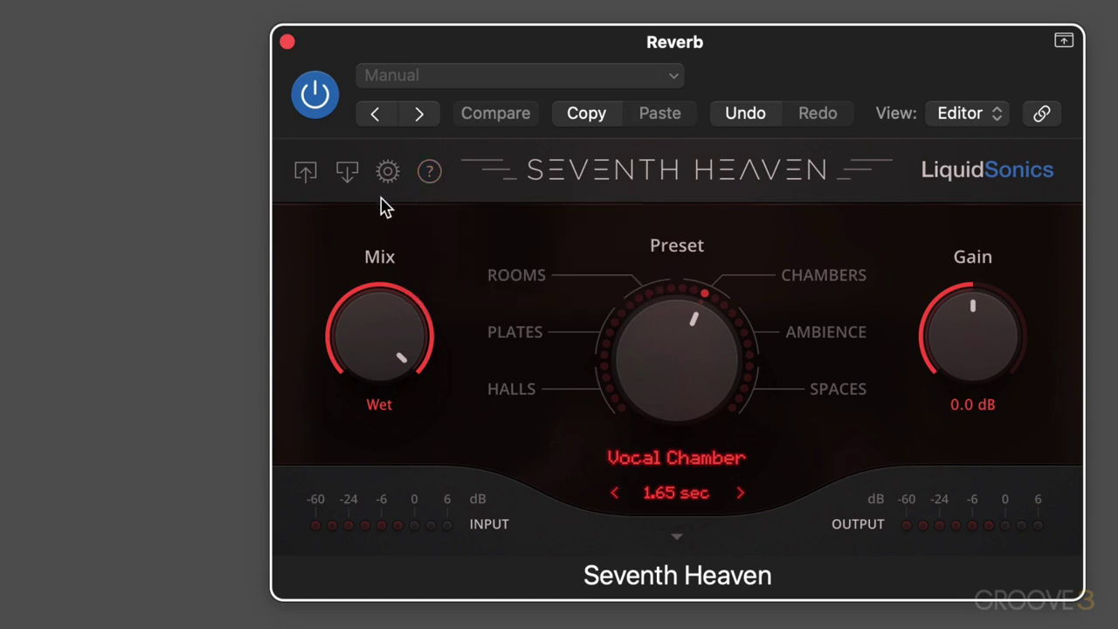
{"action": "left_click", "coordinate": [680, 463]}
{"action": "mouse_move", "coordinate": [646, 487]}
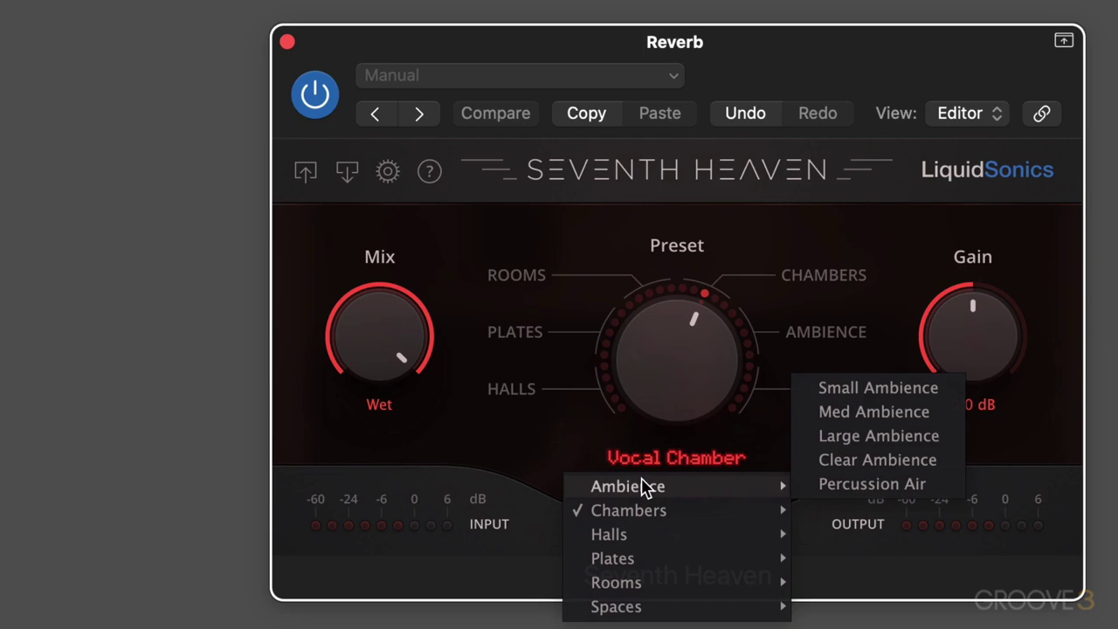
{"action": "mouse_move", "coordinate": [637, 513]}
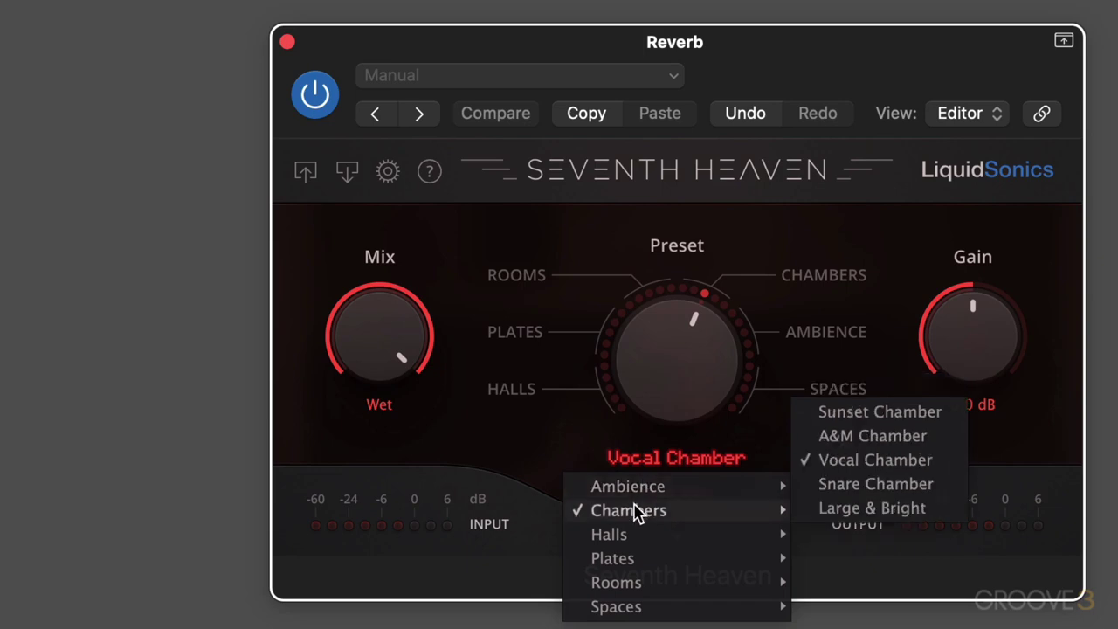
{"action": "mouse_move", "coordinate": [629, 563]}
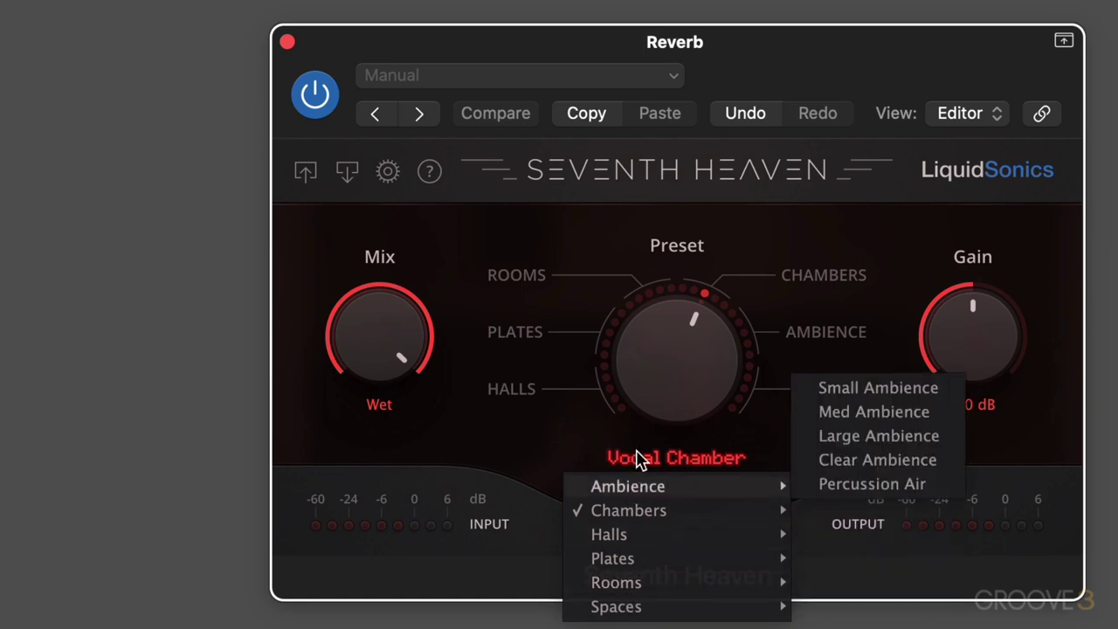
{"action": "left_click", "coordinate": [621, 425]}
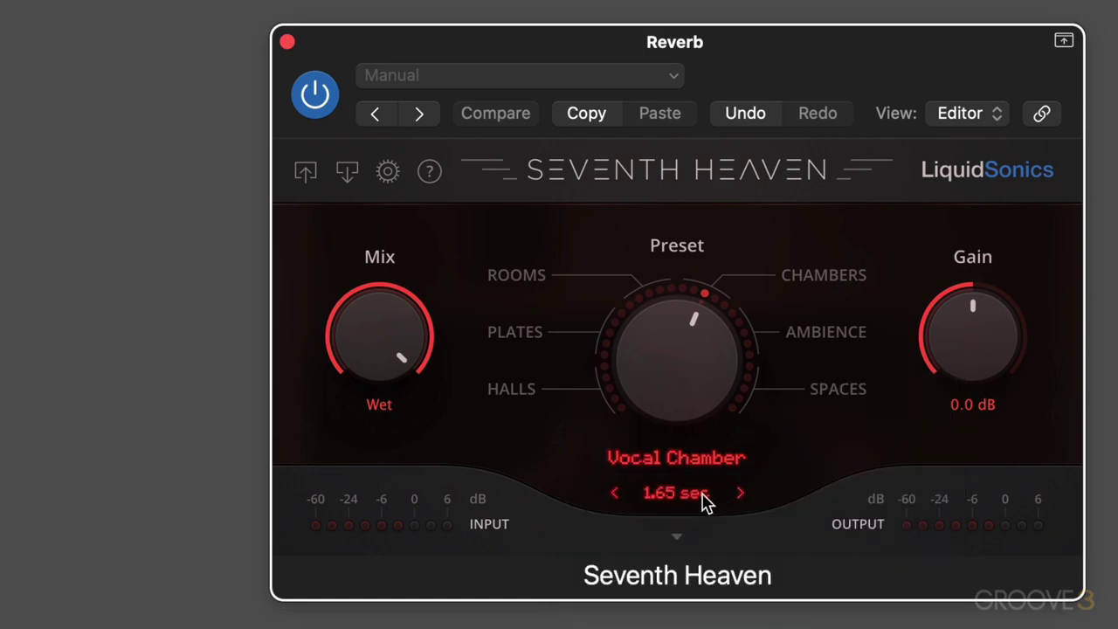
- Raise the Vocal Chamber decay from 1.65 sec to 2.15 sec
{"action": "left_click", "coordinate": [740, 495]}
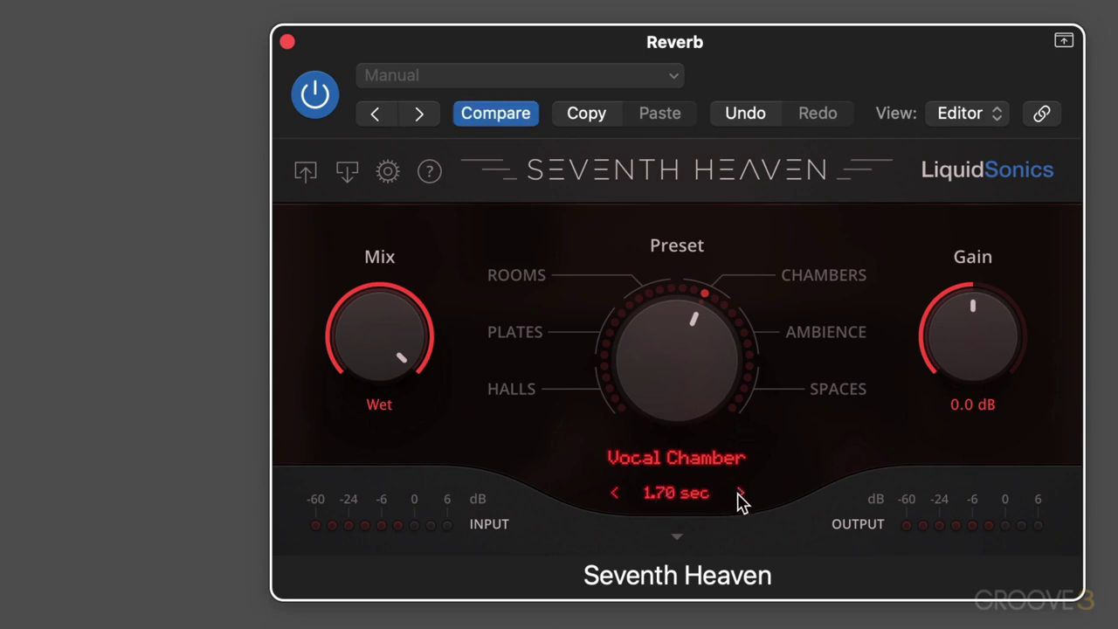
{"action": "left_click", "coordinate": [740, 495]}
{"action": "left_click", "coordinate": [615, 494]}
{"action": "scroll", "coordinate": [681, 504], "scroll_direction": "down", "scroll_amount": 10}
{"action": "scroll", "coordinate": [682, 504], "scroll_direction": "up", "scroll_amount": 8}
{"action": "scroll", "coordinate": [675, 493], "scroll_direction": "up", "scroll_amount": 10}
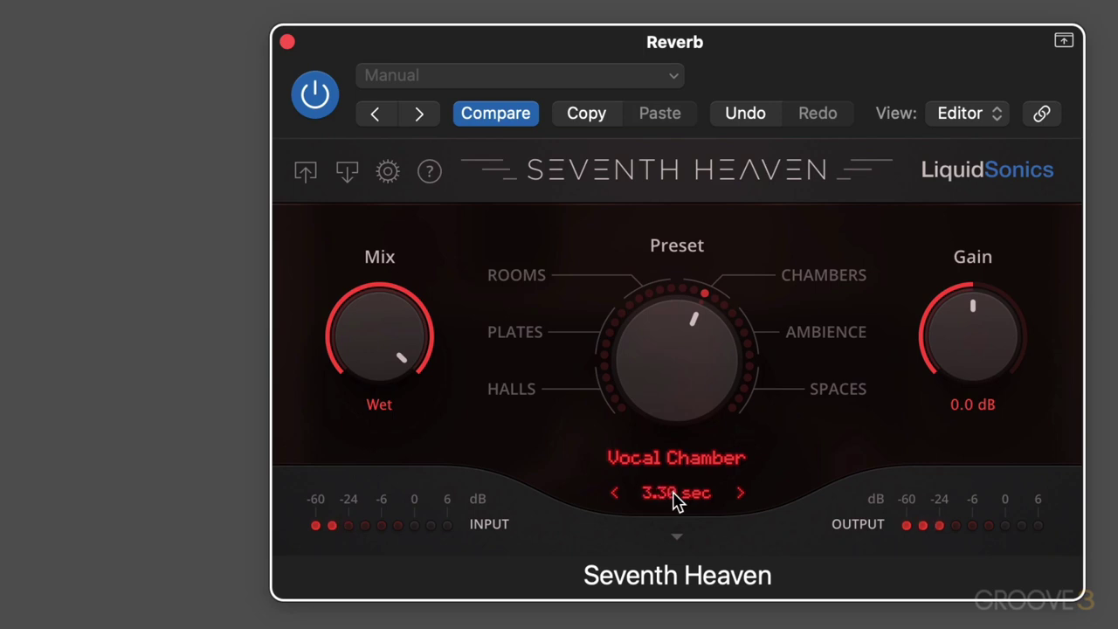
{"action": "scroll", "coordinate": [675, 494], "scroll_direction": "down", "scroll_amount": 6}
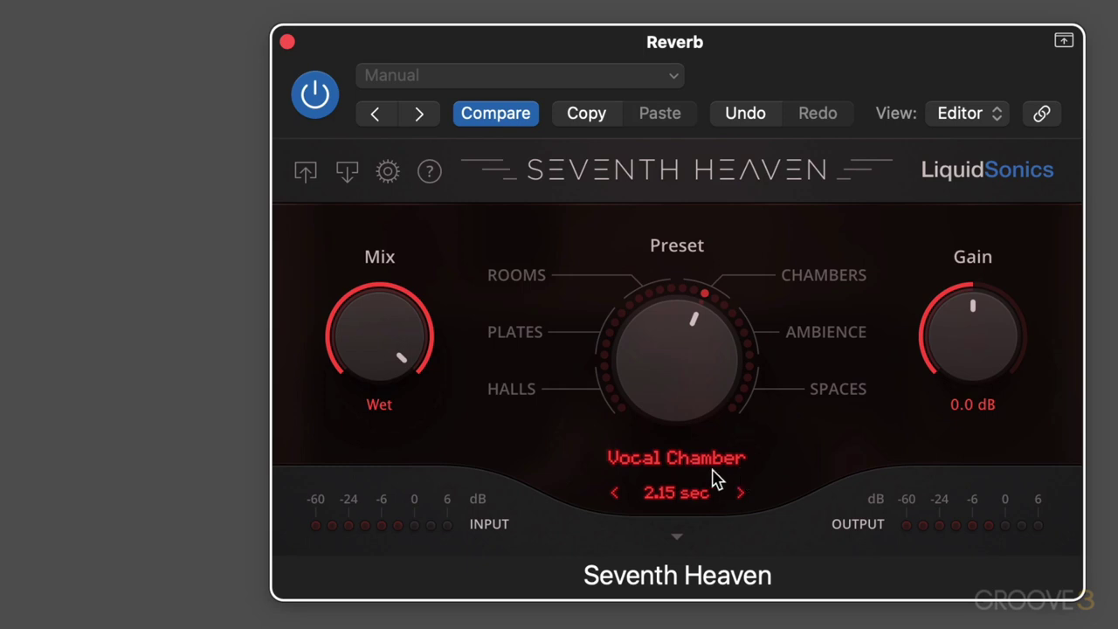
- Look through the preset categories list and close it without changing preset
{"action": "left_click", "coordinate": [682, 465]}
{"action": "mouse_move", "coordinate": [644, 515]}
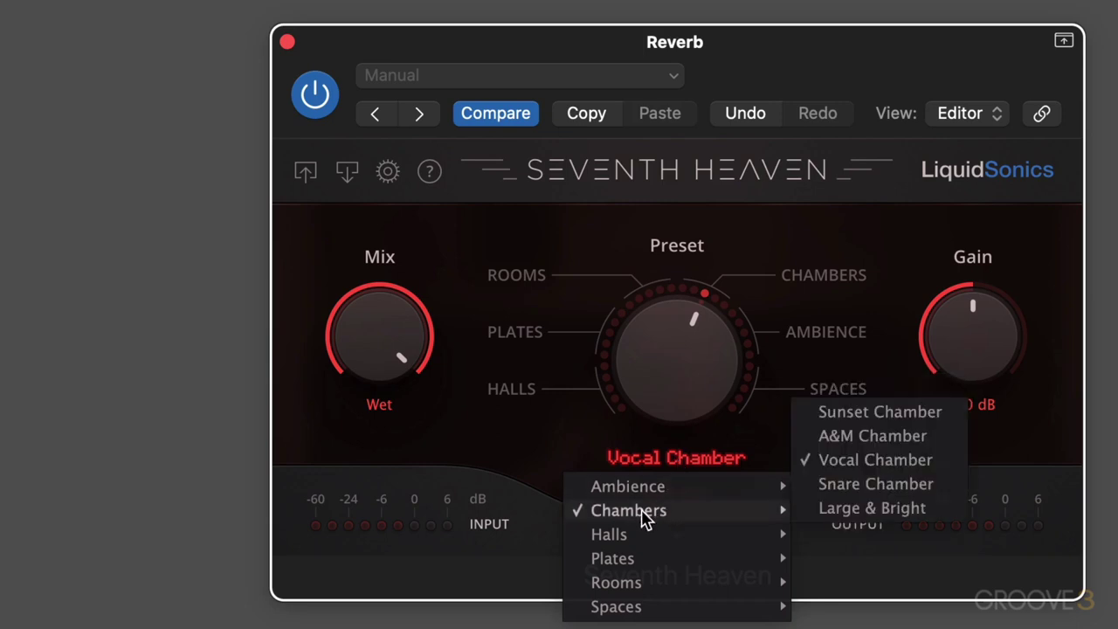
{"action": "left_click", "coordinate": [601, 434]}
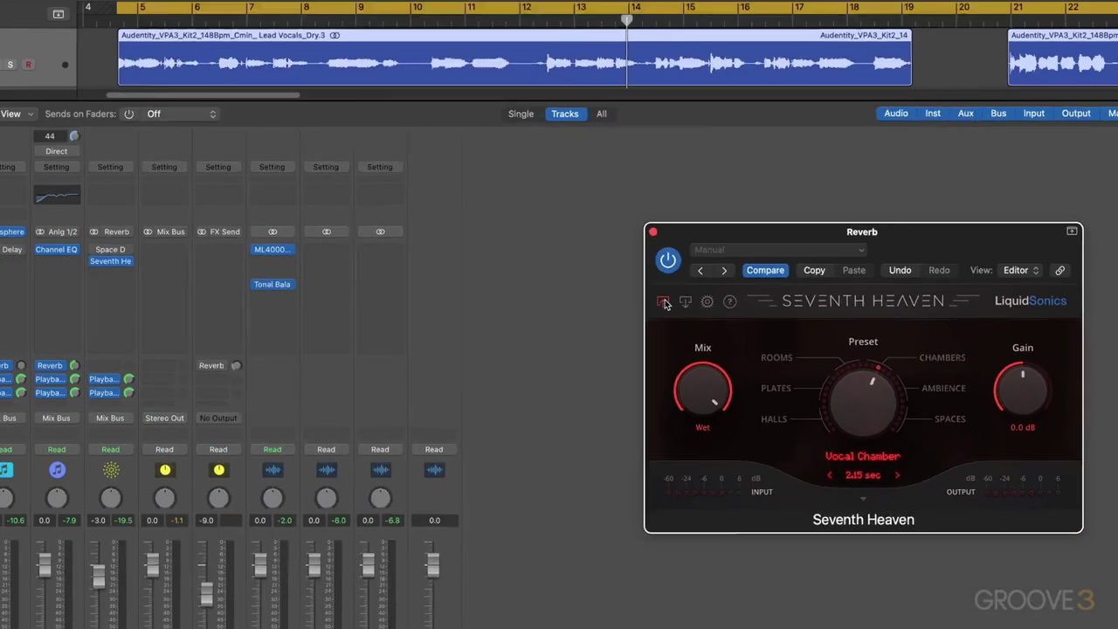
- Start a full preset save targeting Application Support › LiquidSonics › Seventh Heaven › User Presets
{"action": "left_click", "coordinate": [305, 172]}
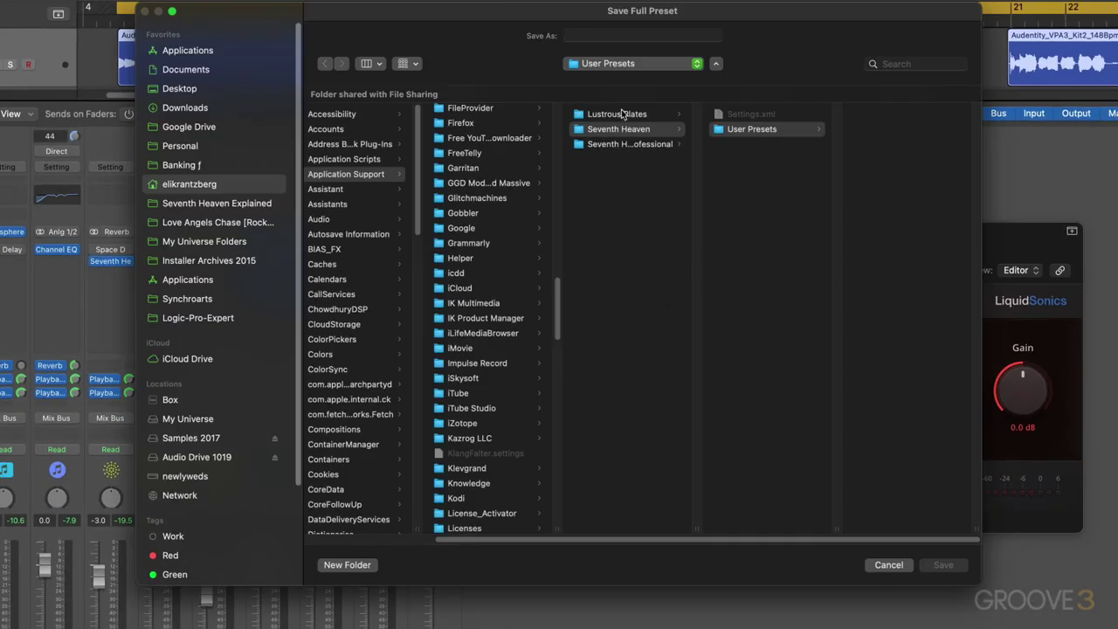
{"action": "scroll", "coordinate": [454, 166], "scroll_direction": "left", "scroll_amount": 5}
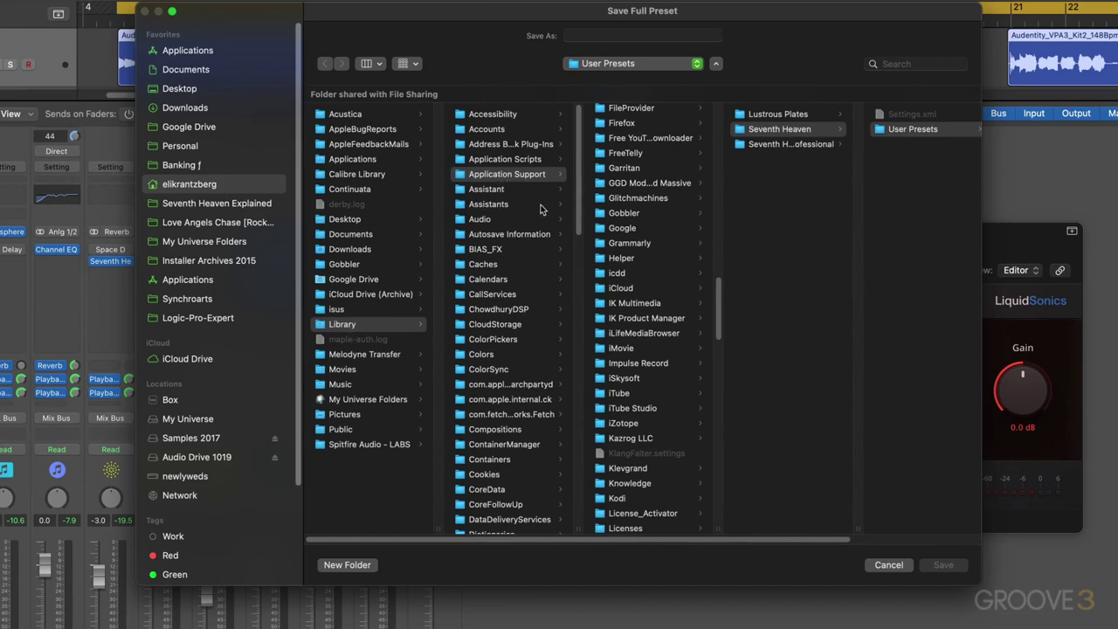
{"action": "scroll", "coordinate": [643, 381], "scroll_direction": "down", "scroll_amount": 5}
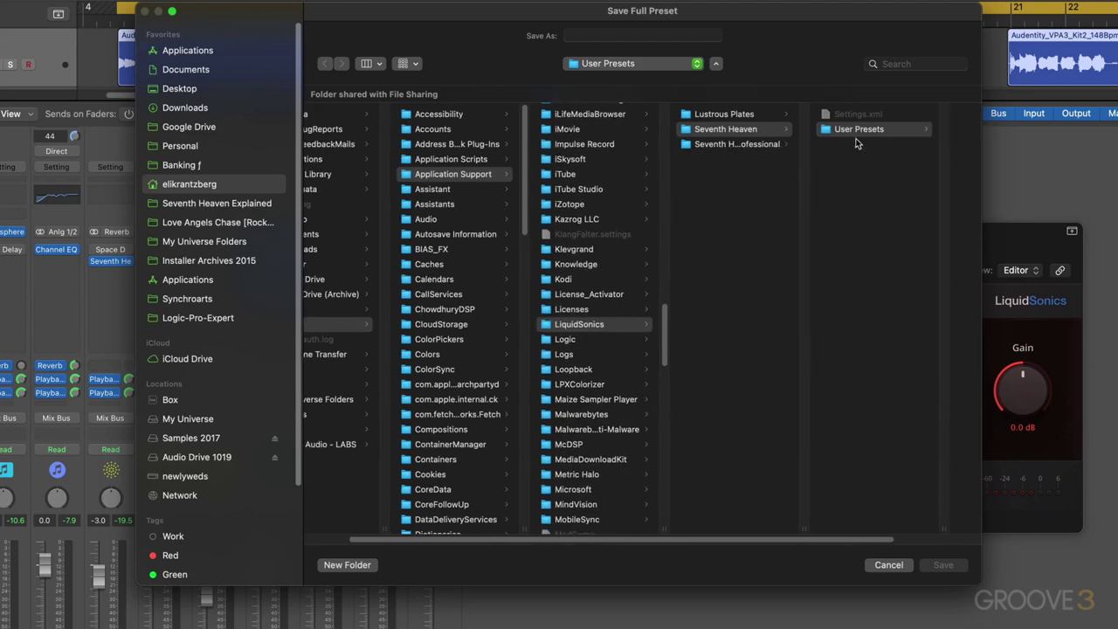
- Cancel the Save Full Preset dialog and check the load menu, which has no user presets
{"action": "left_click", "coordinate": [888, 564]}
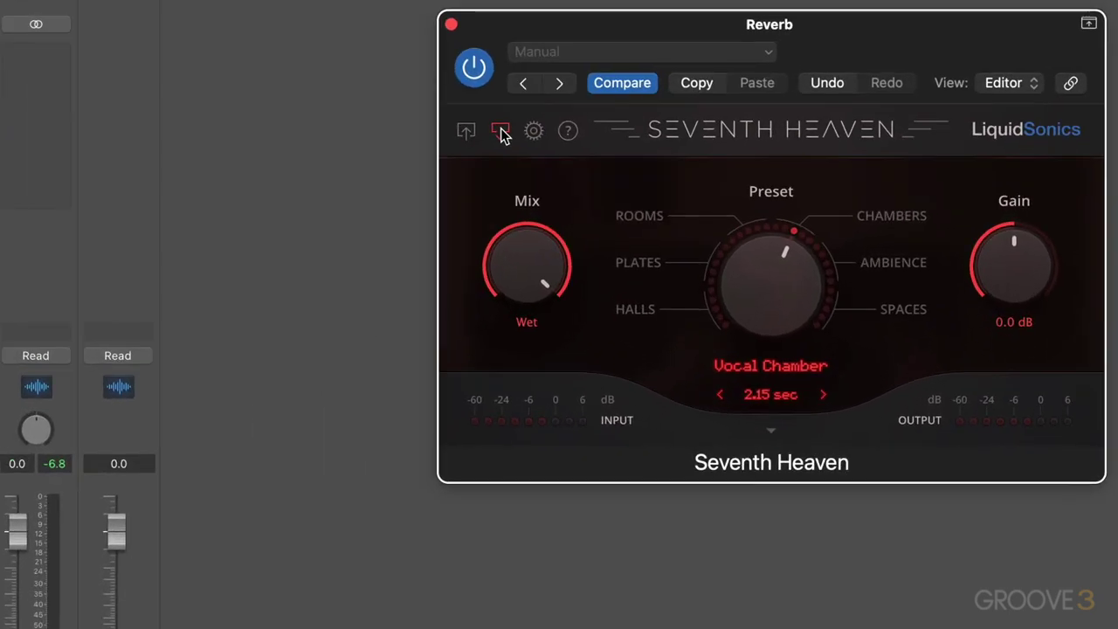
{"action": "left_click", "coordinate": [685, 301]}
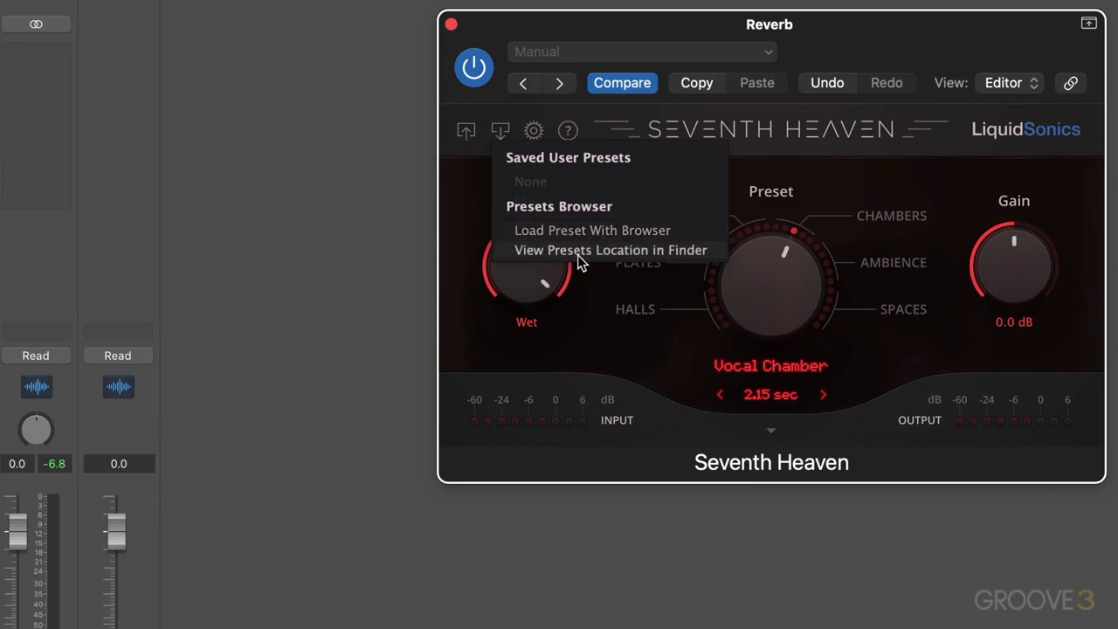
- Dismiss the preset list and try a drier Mix before returning it to fully Wet
{"action": "left_click", "coordinate": [477, 201]}
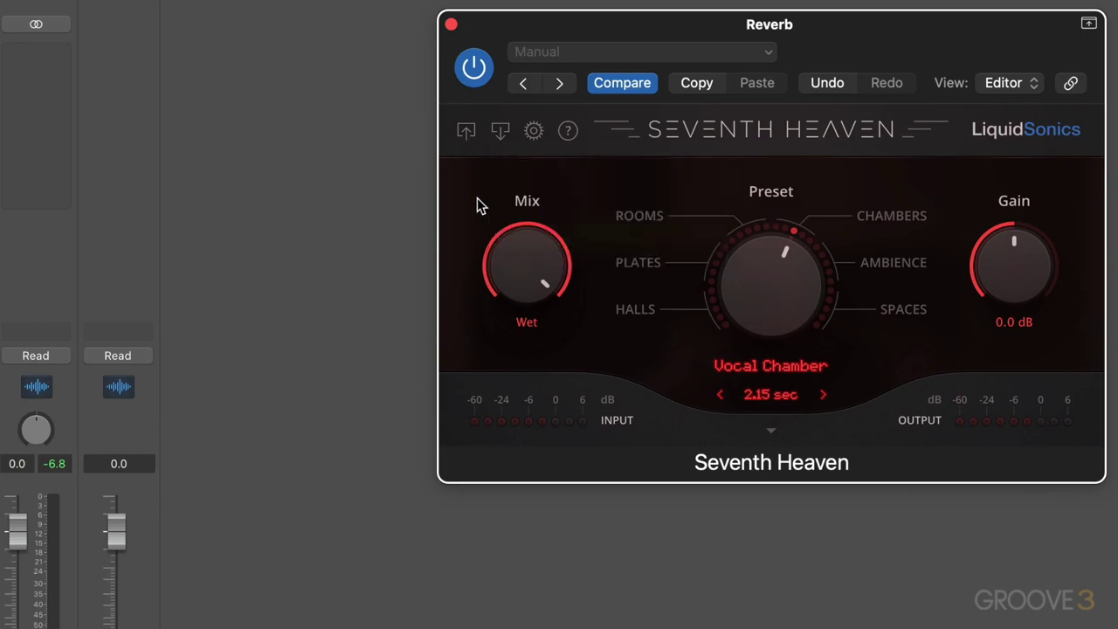
{"action": "mouse_move", "coordinate": [537, 268]}
{"action": "left_click_drag", "start_coordinate": [537, 268], "coordinate": [535, 155]}
- Turn the Preset knob to load Studio B Far with its 0.65 sec decay
{"action": "left_click_drag", "start_coordinate": [778, 267], "coordinate": [734, 266]}
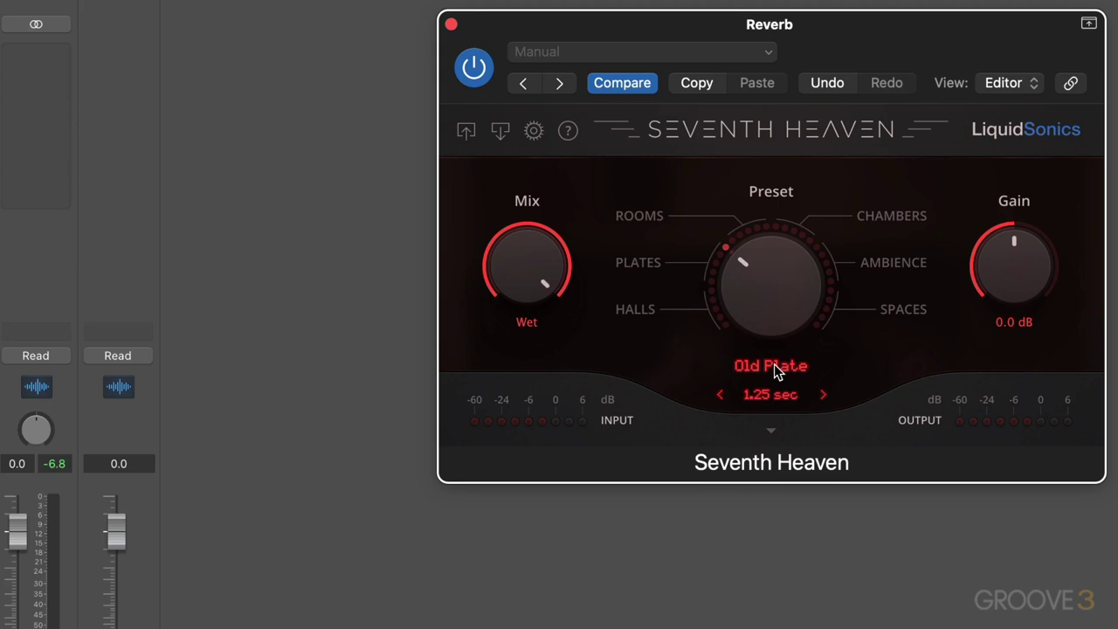
{"action": "left_click", "coordinate": [774, 366]}
{"action": "left_click", "coordinate": [769, 275]}
{"action": "left_click_drag", "start_coordinate": [768, 274], "coordinate": [769, 247]}
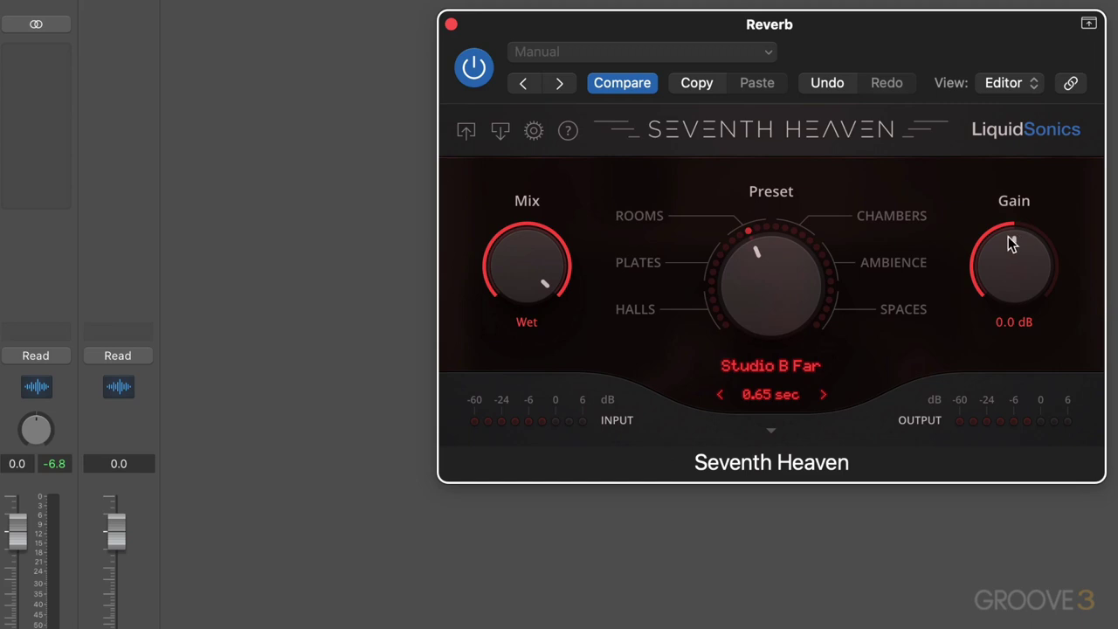
- Expand the advanced settings, raise the pre-delay from 0 ms, and set decay to 2.00 sec
{"action": "left_click", "coordinate": [770, 432]}
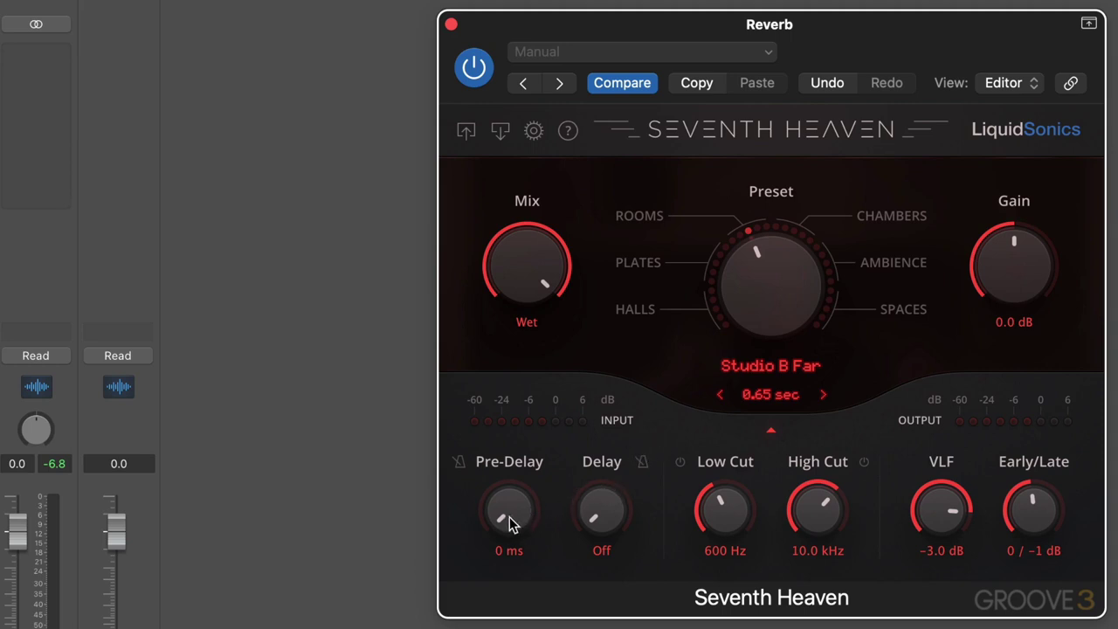
{"action": "left_click_drag", "start_coordinate": [510, 514], "coordinate": [498, 420]}
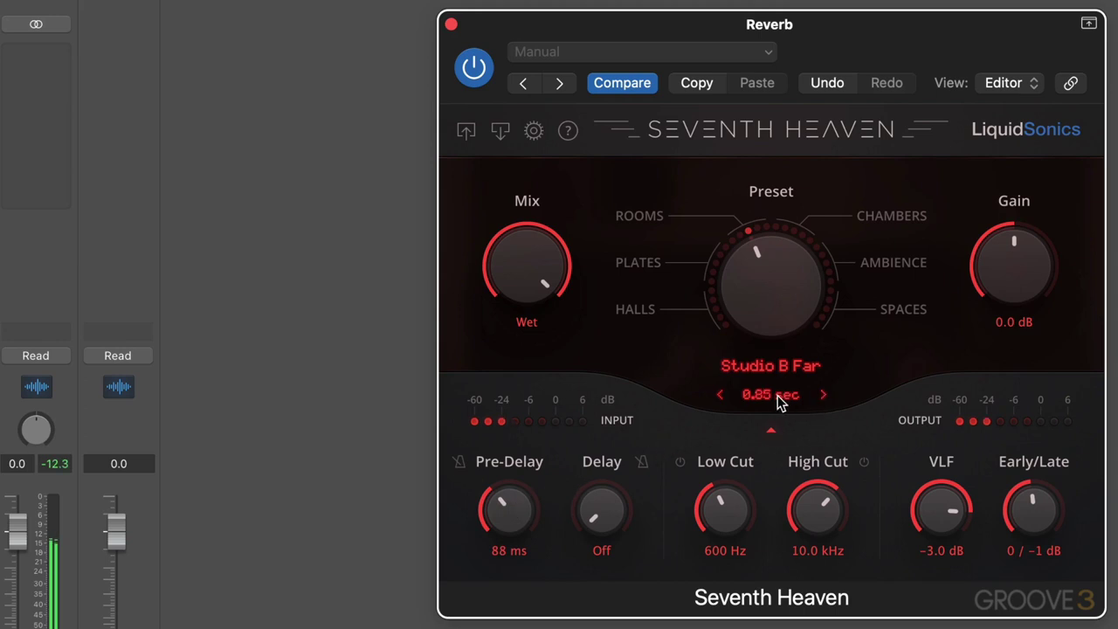
{"action": "scroll", "coordinate": [778, 394], "scroll_direction": "up", "scroll_amount": 5}
{"action": "scroll", "coordinate": [778, 394], "scroll_direction": "down", "scroll_amount": 1}
- Try tempo-synced 1/16 pre-delay, then unsync it and set pre-delay to 25 ms
{"action": "left_click", "coordinate": [459, 463]}
{"action": "left_click_drag", "start_coordinate": [499, 512], "coordinate": [509, 450]}
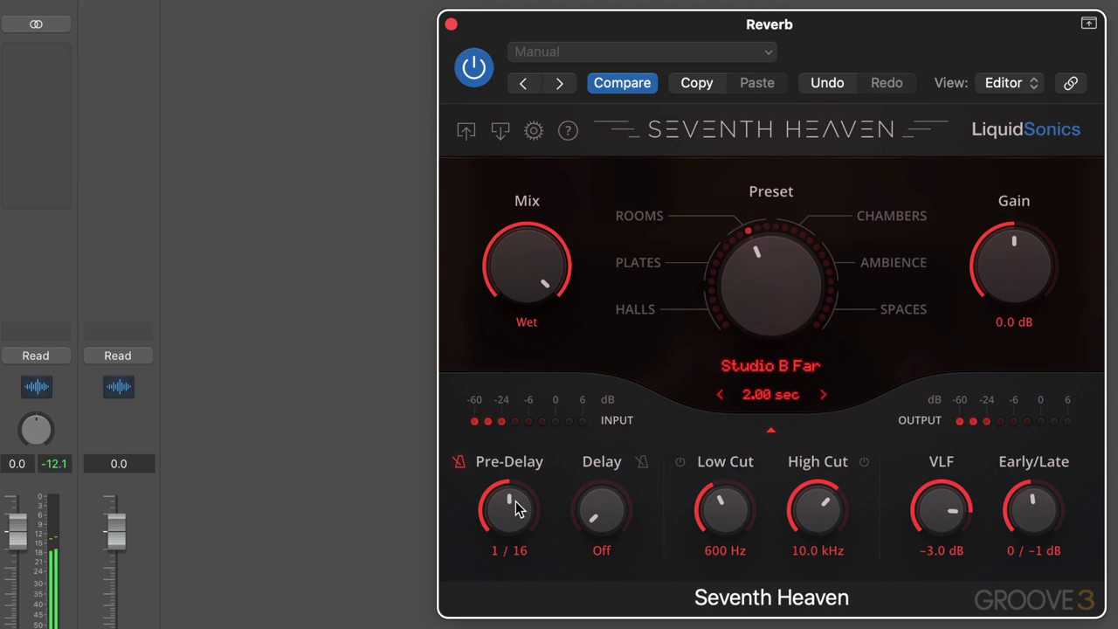
{"action": "left_click", "coordinate": [460, 463]}
{"action": "left_click_drag", "start_coordinate": [504, 498], "coordinate": [507, 549]}
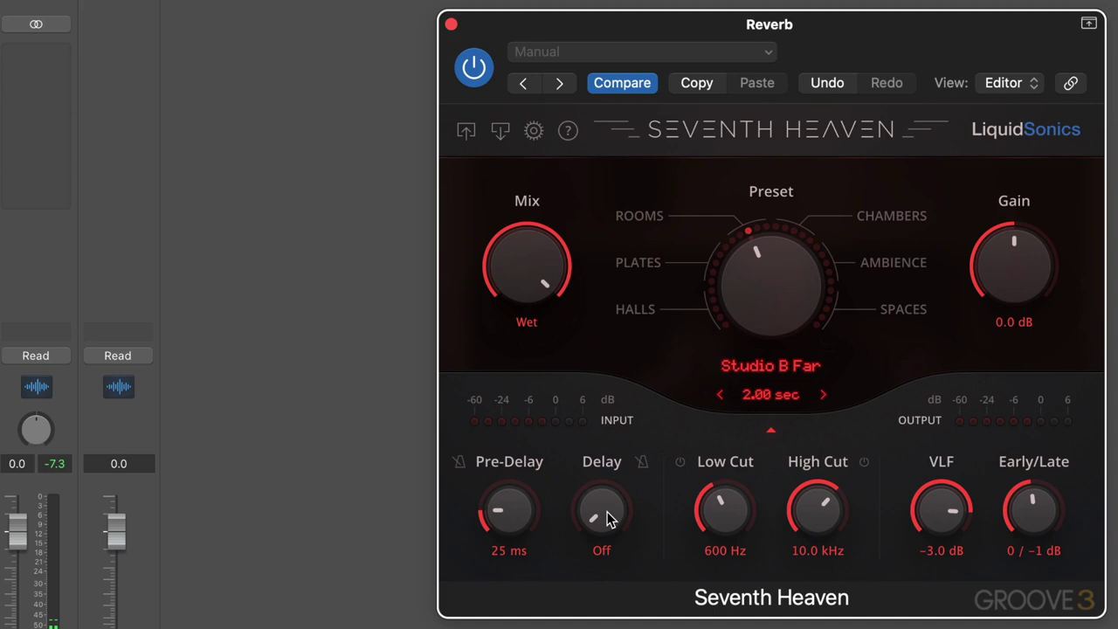
- Turn the Delay on, enable its tempo sync, and settle it on a quarter note (1/4)
{"action": "left_click_drag", "start_coordinate": [609, 518], "coordinate": [588, 416]}
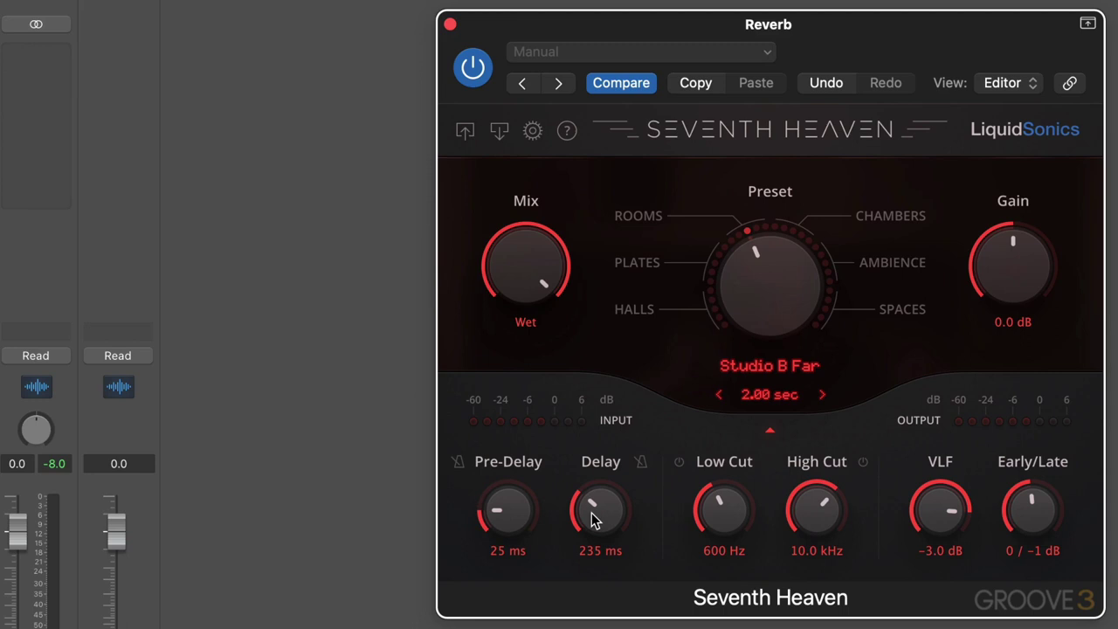
{"action": "left_click_drag", "start_coordinate": [592, 520], "coordinate": [591, 372]}
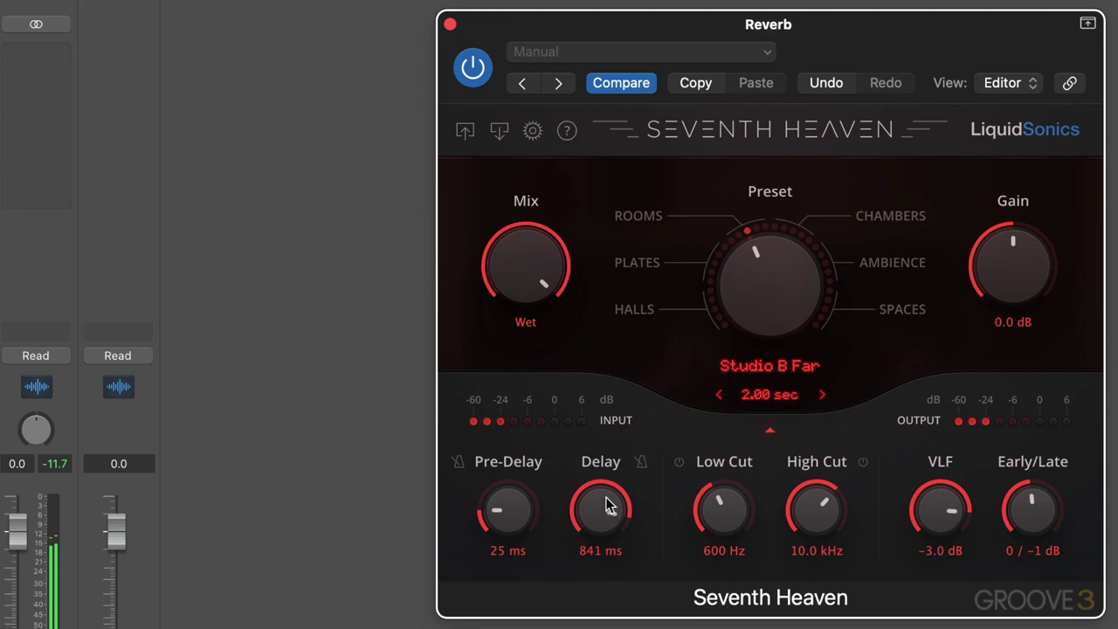
{"action": "left_click", "coordinate": [642, 461]}
{"action": "left_click_drag", "start_coordinate": [598, 515], "coordinate": [598, 437]}
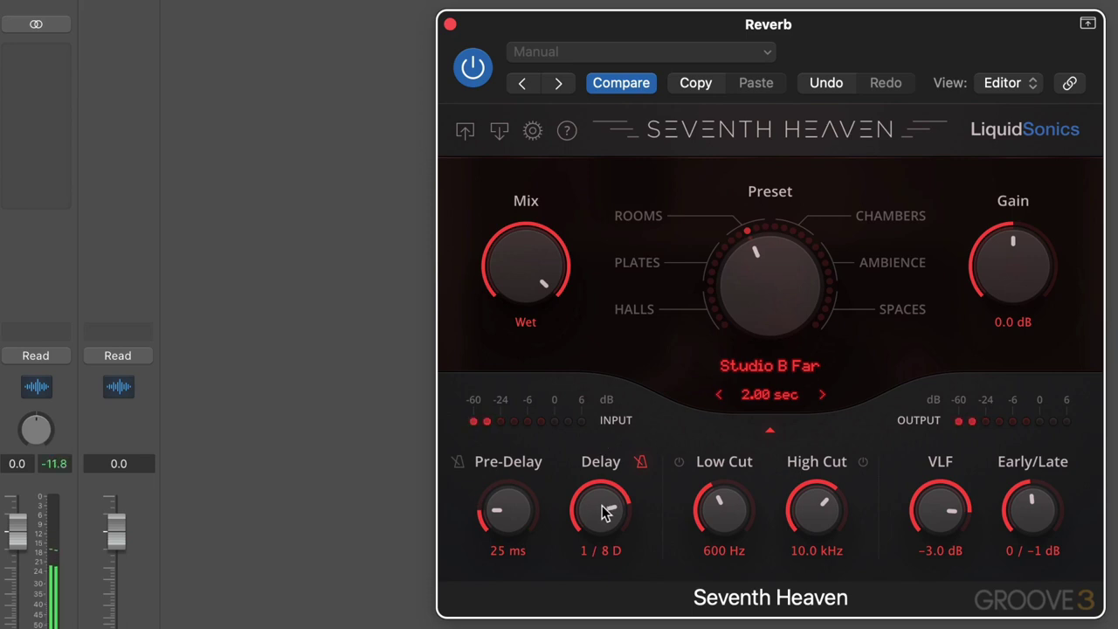
{"action": "left_click_drag", "start_coordinate": [605, 511], "coordinate": [609, 485]}
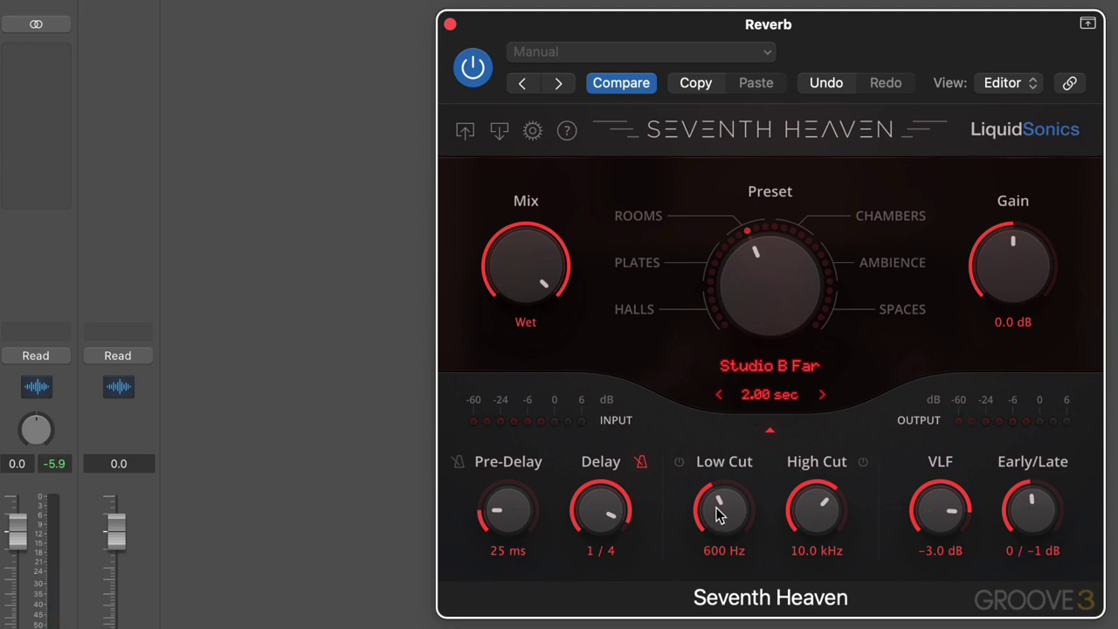
- Set Low Cut to 263 Hz, enable High Cut at 16.9 kHz, and raise VLF from -3.0 to -2.0 dB
{"action": "left_click_drag", "start_coordinate": [718, 515], "coordinate": [710, 622]}
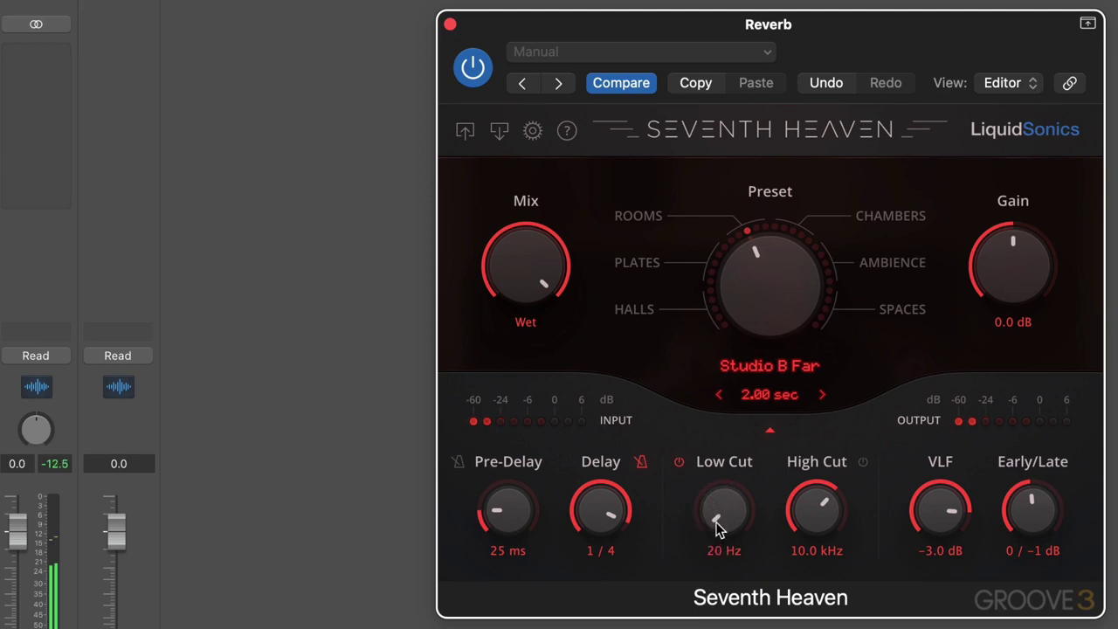
{"action": "left_click_drag", "start_coordinate": [722, 507], "coordinate": [725, 433]}
{"action": "left_click_drag", "start_coordinate": [851, 524], "coordinate": [823, 521]}
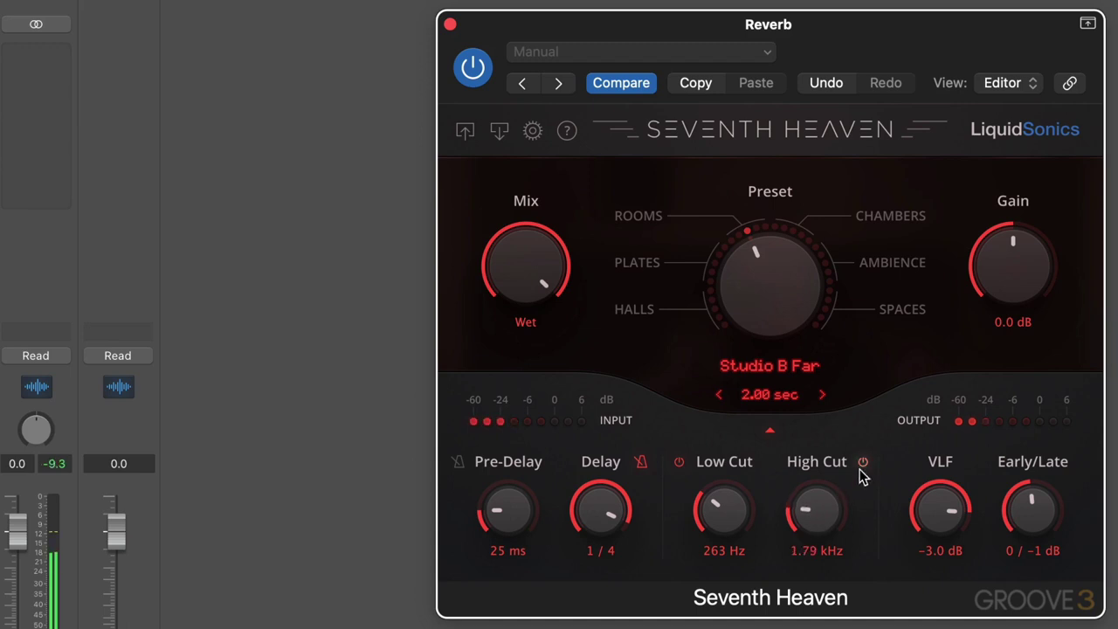
{"action": "left_click", "coordinate": [864, 463]}
{"action": "left_click_drag", "start_coordinate": [813, 514], "coordinate": [809, 300]}
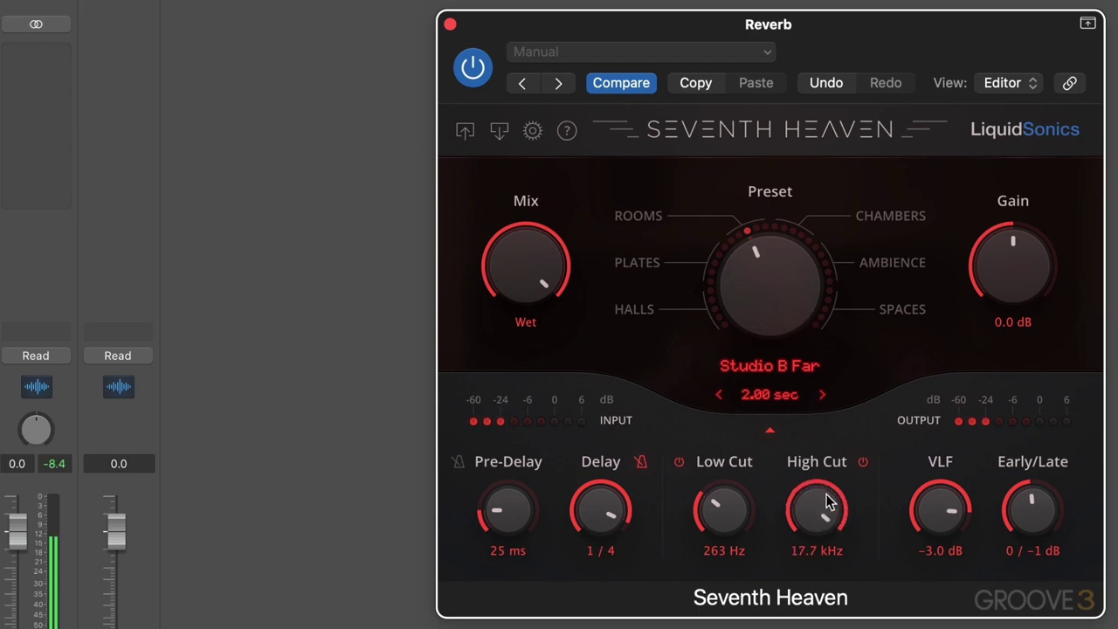
{"action": "left_click_drag", "start_coordinate": [830, 505], "coordinate": [831, 514]}
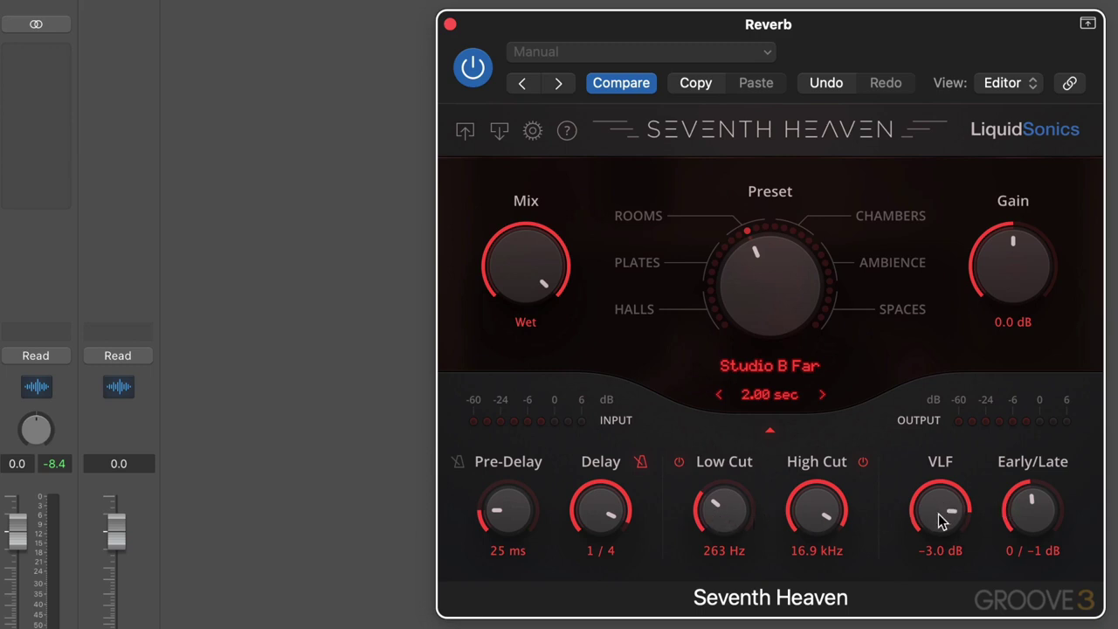
{"action": "left_click_drag", "start_coordinate": [939, 512], "coordinate": [913, 628]}
{"action": "left_click_drag", "start_coordinate": [936, 519], "coordinate": [918, 306]}
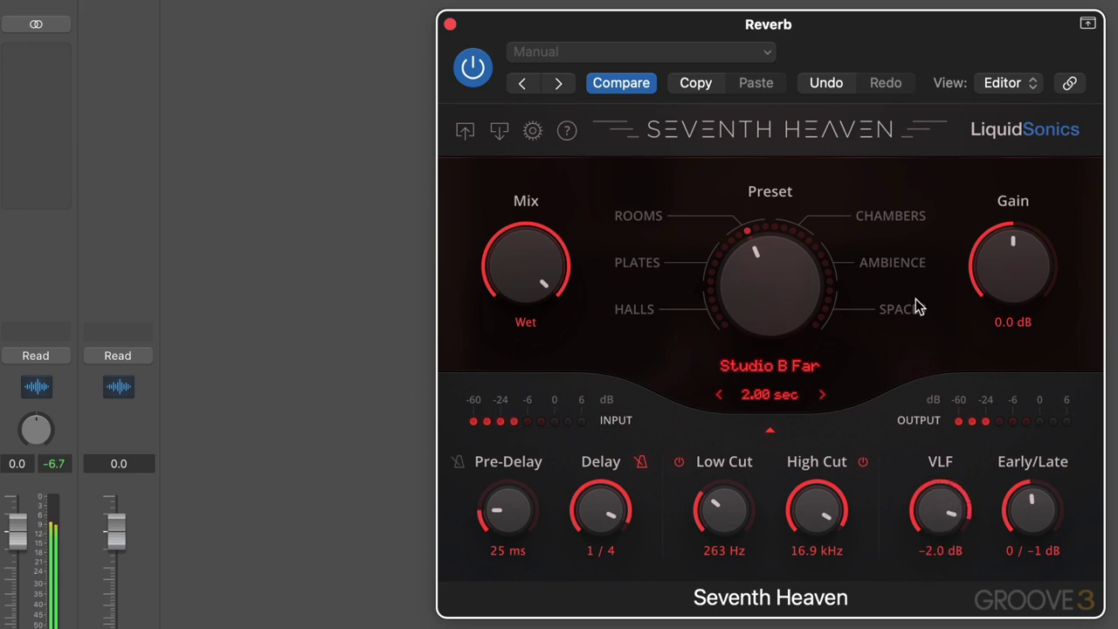
- Turn down the late reflections on the Early/Late knob, A/B-comparing against the bypassed dry vocal
{"action": "left_click_drag", "start_coordinate": [1038, 502], "coordinate": [999, 577]}
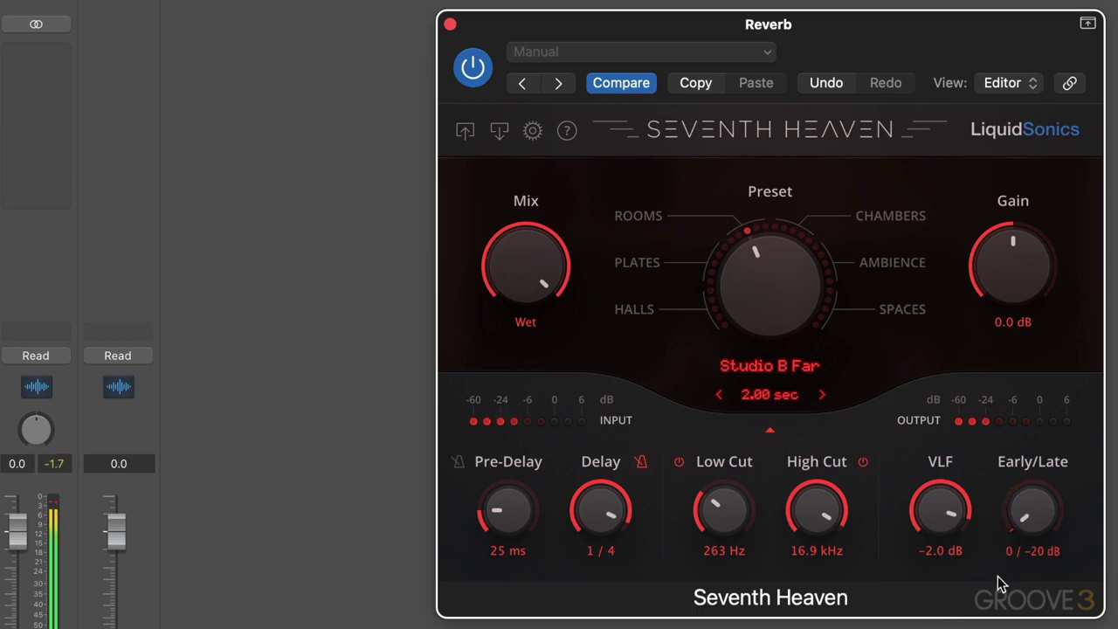
{"action": "left_click", "coordinate": [472, 68]}
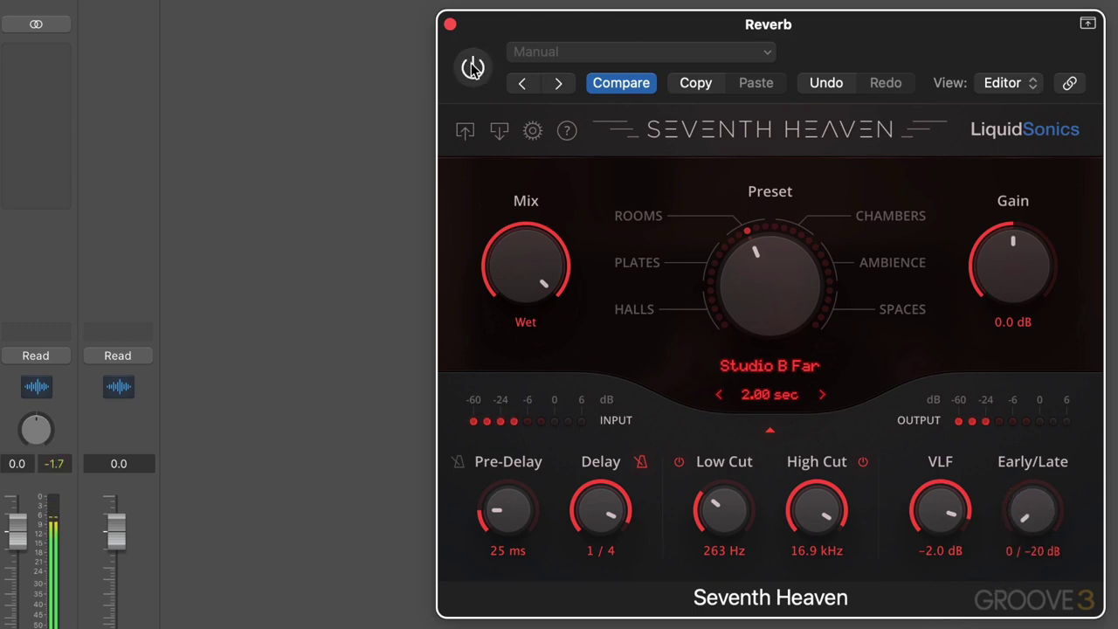
{"action": "left_click", "coordinate": [473, 68]}
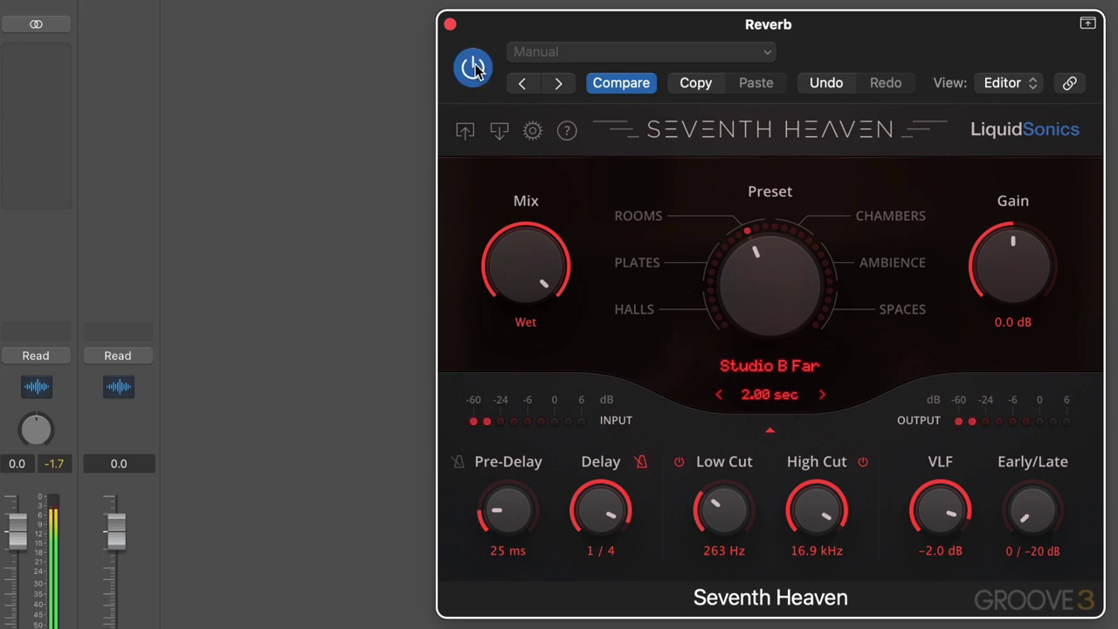
{"action": "mouse_move", "coordinate": [1038, 506]}
{"action": "left_mouse_down"}
{"action": "mouse_move", "coordinate": [1032, 458]}
{"action": "mouse_move", "coordinate": [1020, 511]}
{"action": "left_mouse_up"}
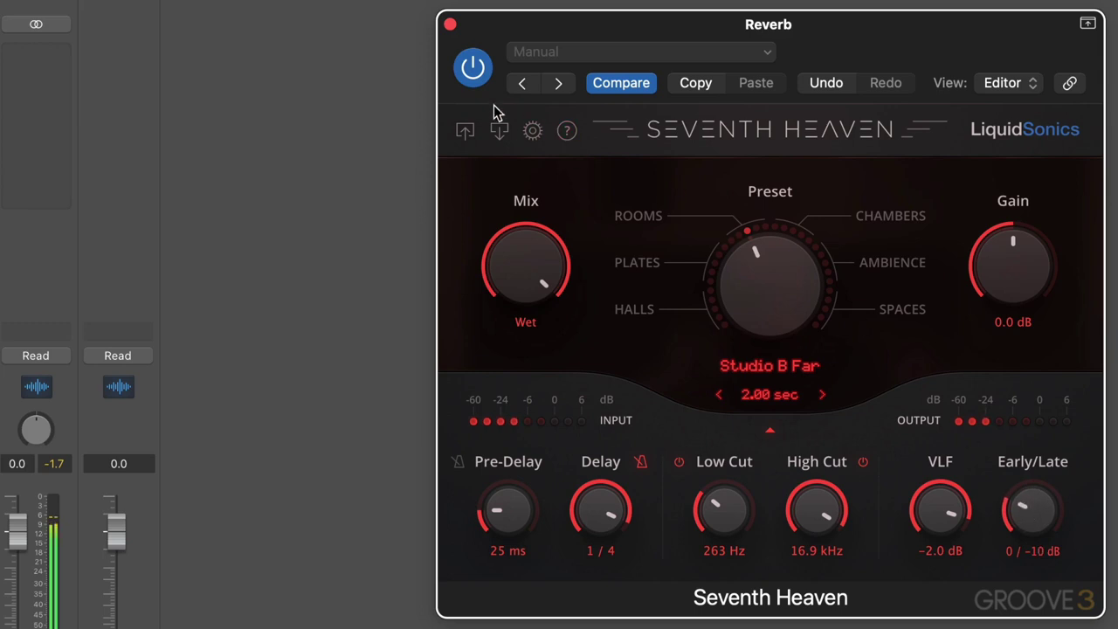
{"action": "left_click", "coordinate": [474, 70]}
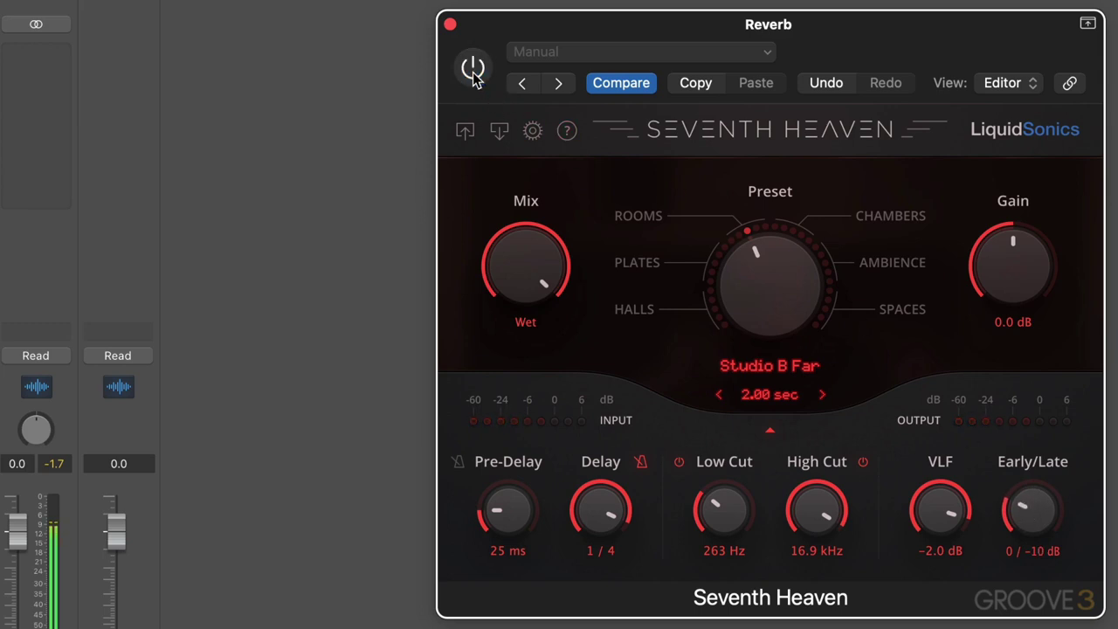
{"action": "left_click", "coordinate": [474, 70]}
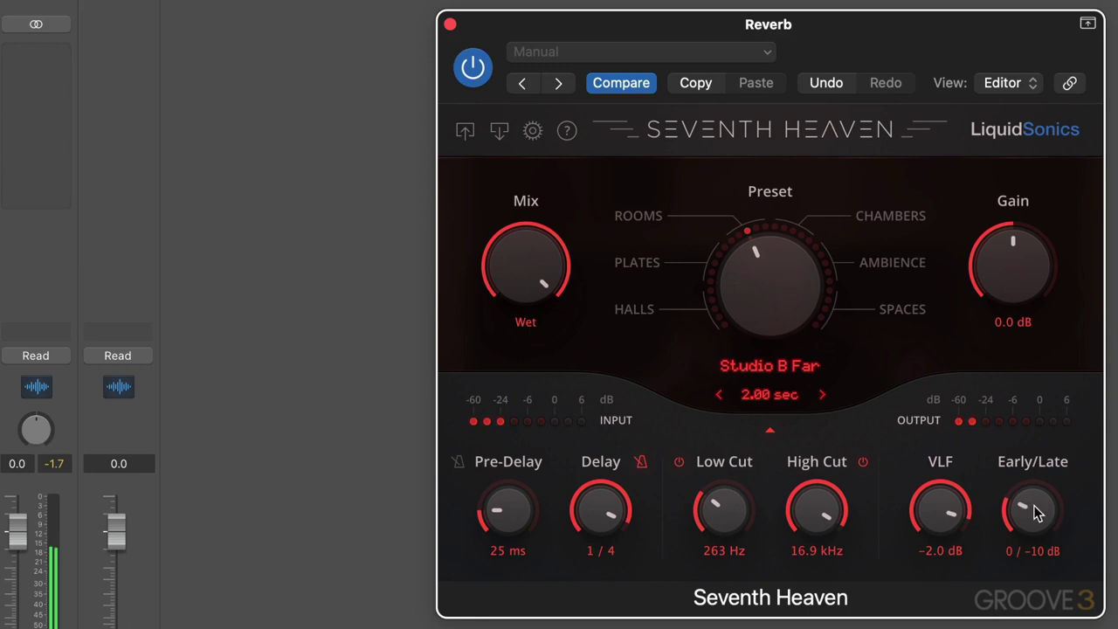
- Try a 0 / -7 dB balance with another bypass check, then settle on Equal Mix with the reverb on
{"action": "left_click_drag", "start_coordinate": [1035, 513], "coordinate": [1030, 491]}
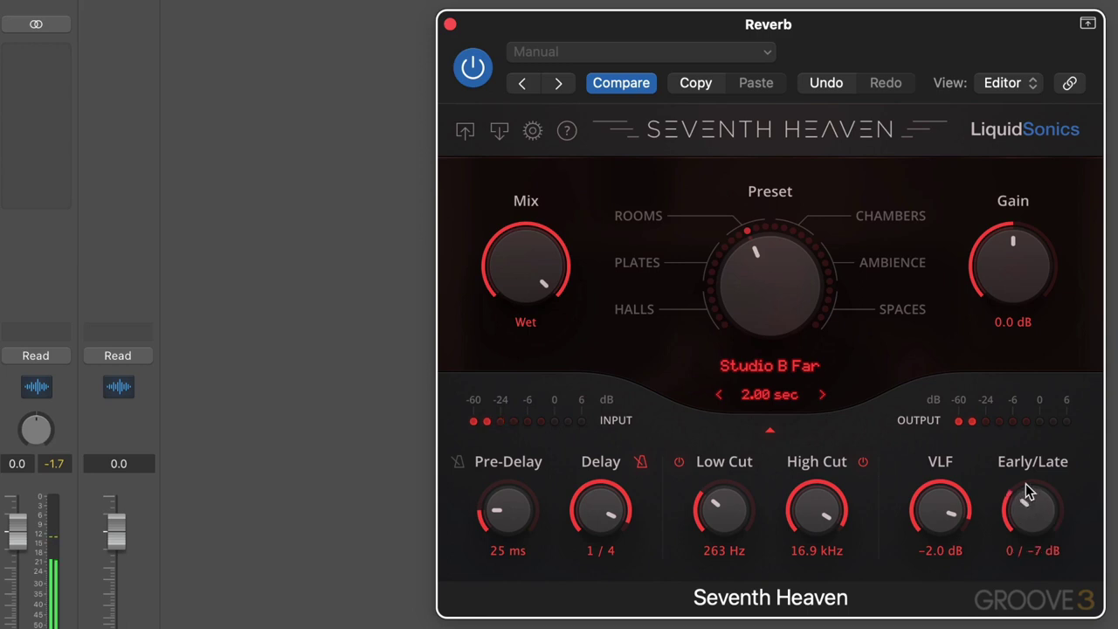
{"action": "left_click", "coordinate": [474, 72]}
{"action": "left_click", "coordinate": [473, 72]}
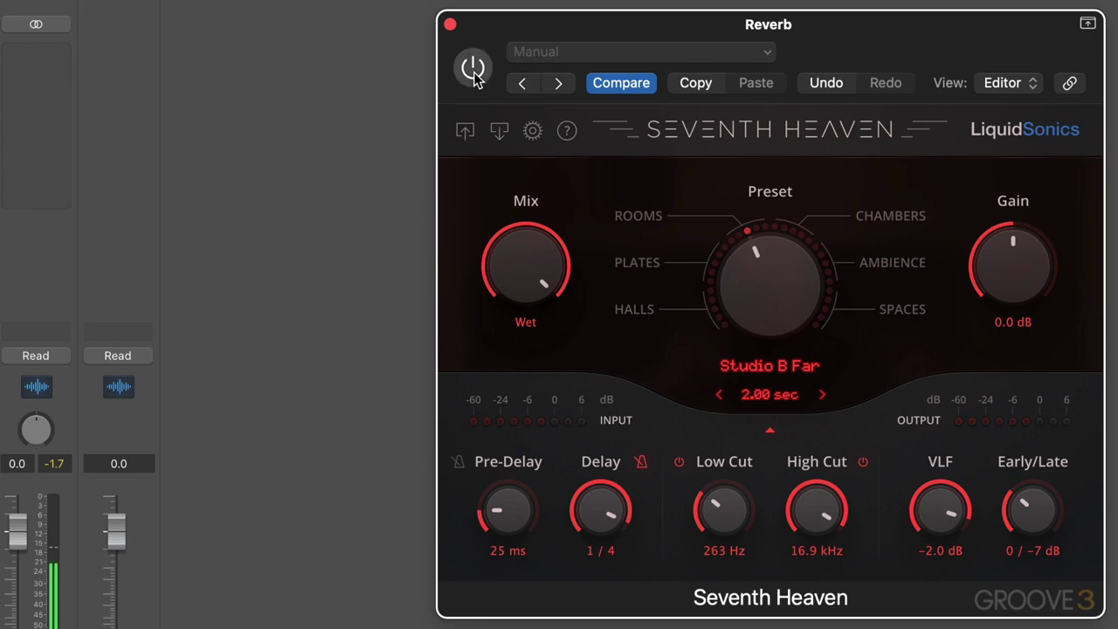
{"action": "left_click_drag", "start_coordinate": [1016, 425], "coordinate": [1031, 347]}
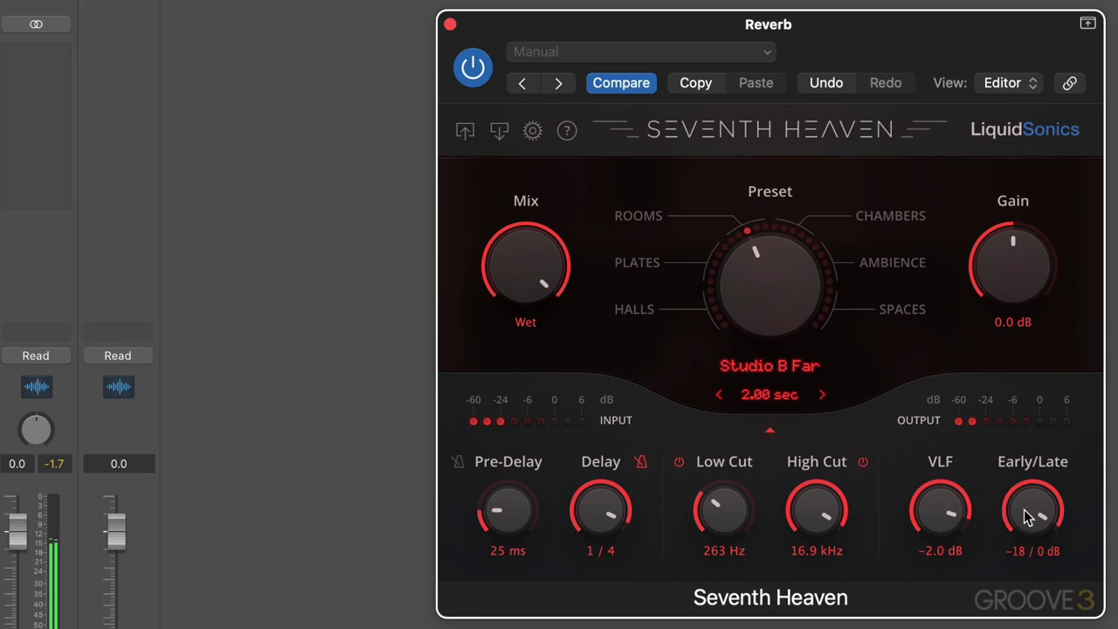
{"action": "left_click_drag", "start_coordinate": [1029, 511], "coordinate": [988, 577]}
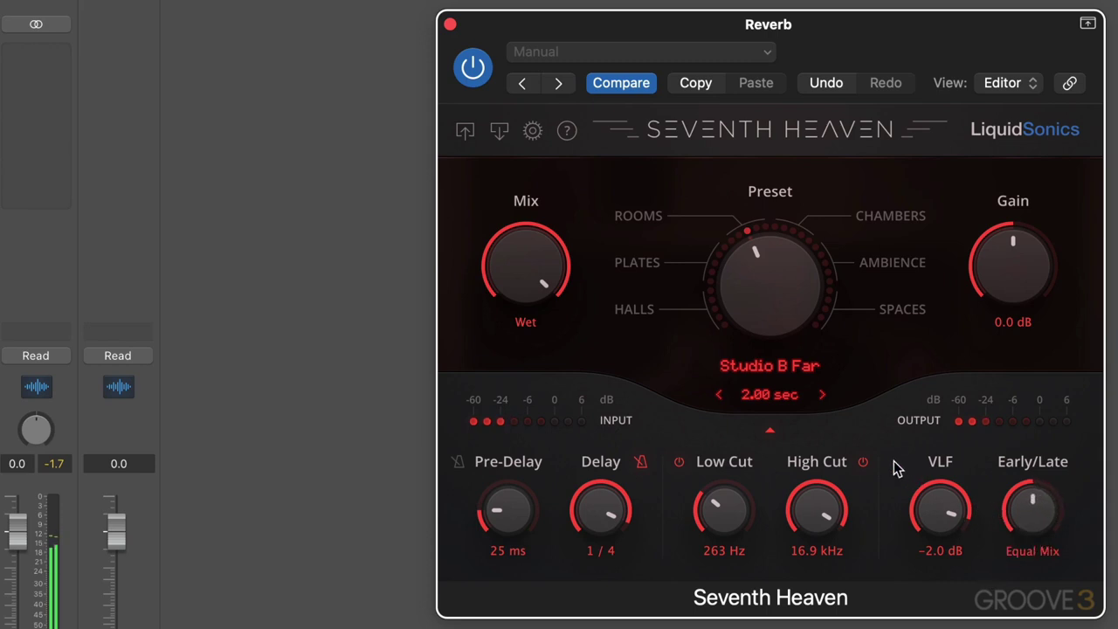